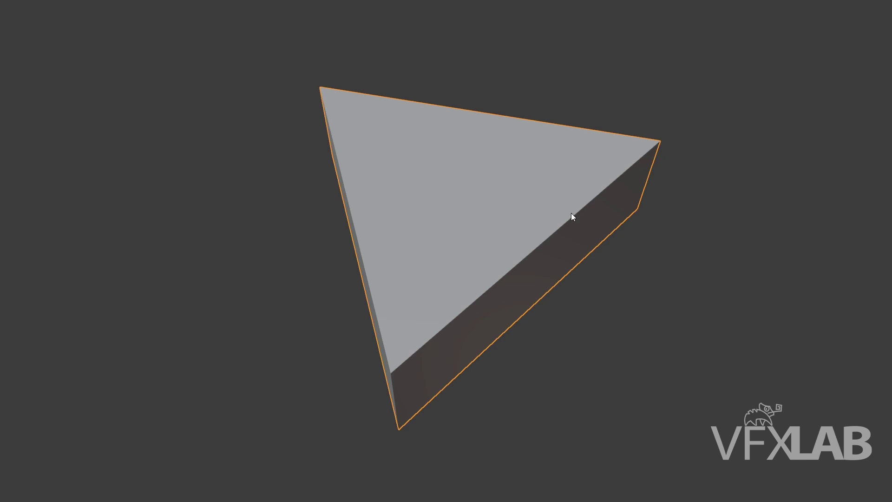
- Enter Edit Mode on the triangular block and select the three quads of its top
{"action": "key", "text": "Tab"}
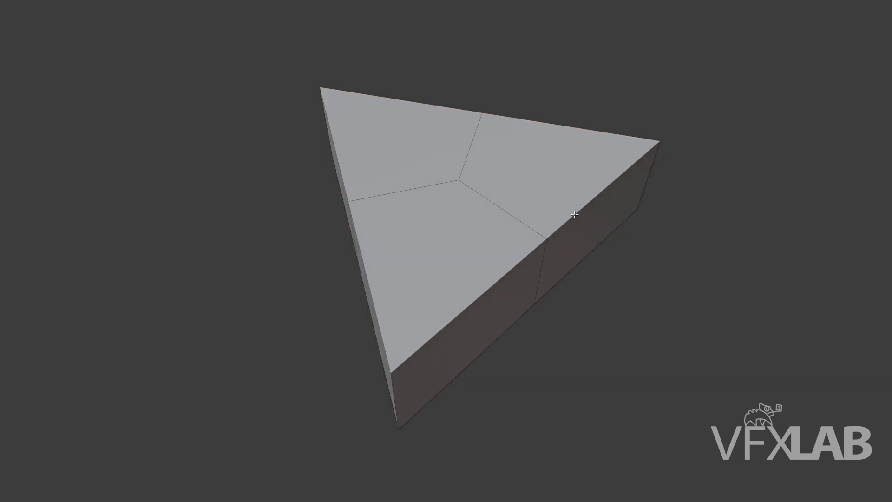
{"action": "middle_click_drag", "start_coordinate": [575, 215], "coordinate": [530, 198]}
{"action": "left_click", "coordinate": [457, 250]}
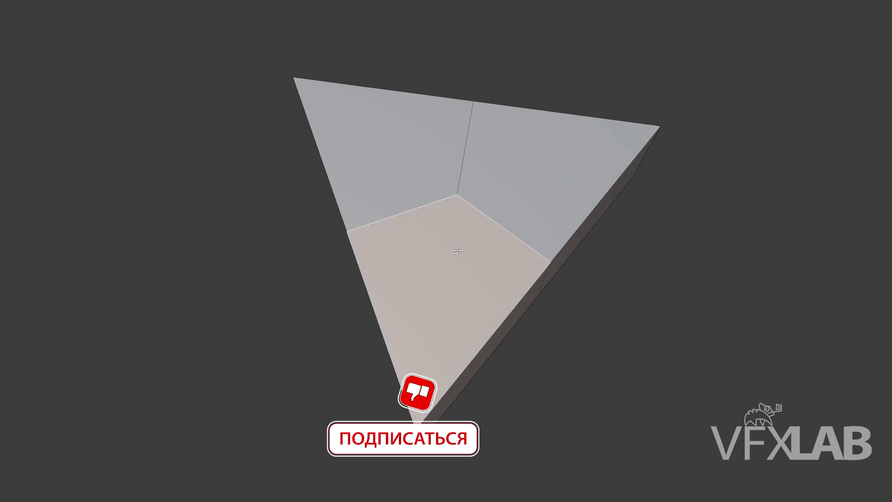
{"action": "left_click", "coordinate": [510, 179]}
{"action": "left_click", "coordinate": [406, 163]}
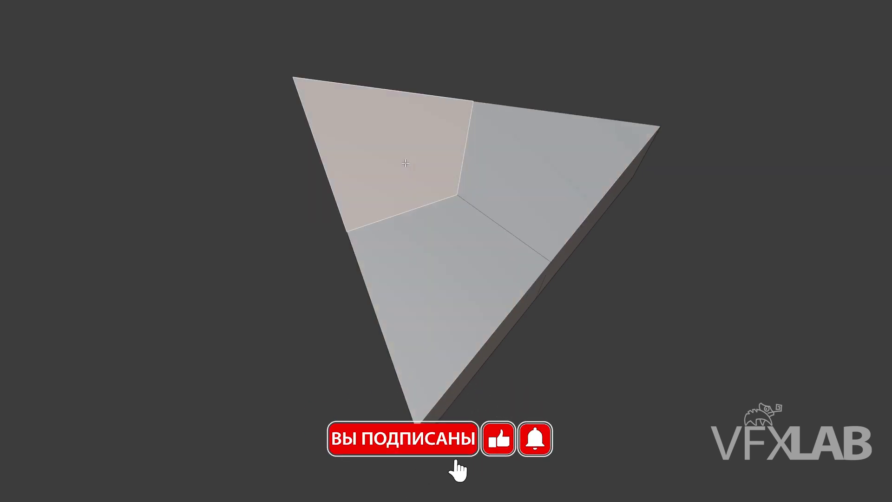
- Clear the selection and pick the front and left top rim edges of the prism
{"action": "middle_click_drag", "start_coordinate": [405, 162], "coordinate": [476, 219]}
{"action": "key", "text": "alt+a"}
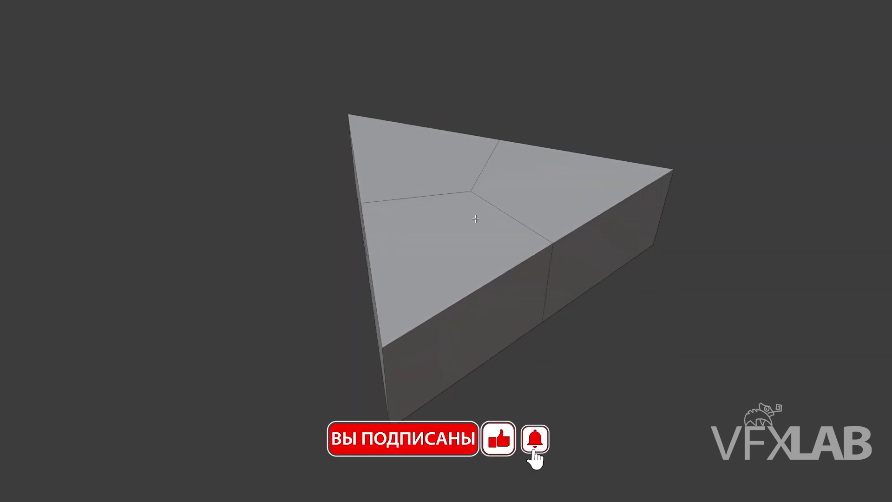
{"action": "left_click", "coordinate": [483, 360], "text": "alt"}
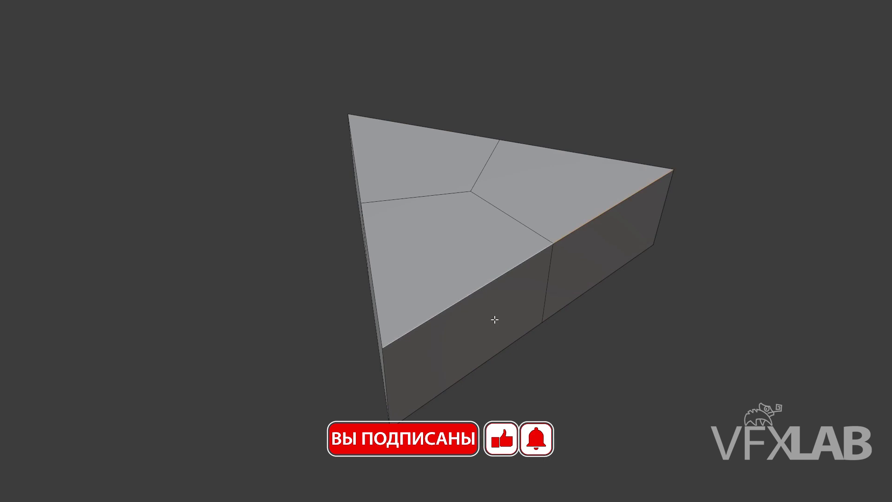
{"action": "left_click", "coordinate": [407, 289], "text": "alt+shift"}
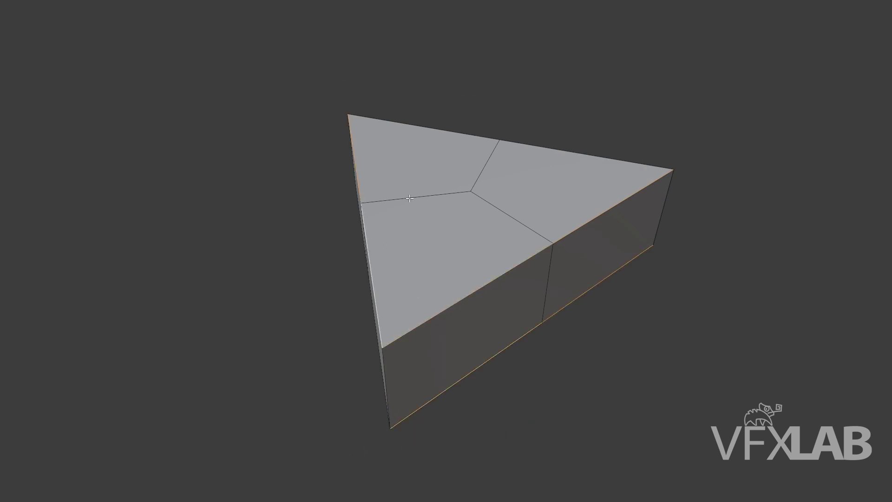
- Add the back and right rim edges, then select all edges with the same face count
{"action": "left_click", "coordinate": [662, 214], "text": "alt+shift"}
{"action": "key", "text": "shift+g"}
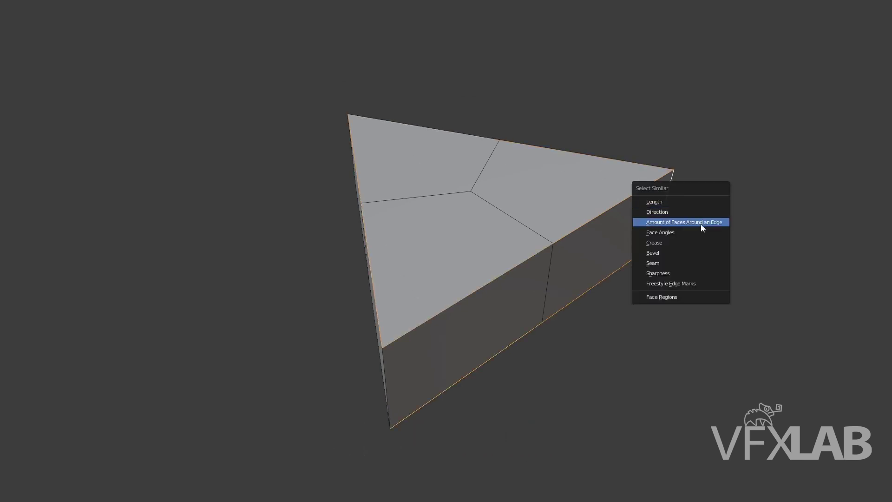
{"action": "left_click", "coordinate": [699, 232]}
- Bevel the rim edges at 0.0392 m, 2 segments, shape 1.000, and return to Object Mode
{"action": "key", "text": "ctrl+b"}
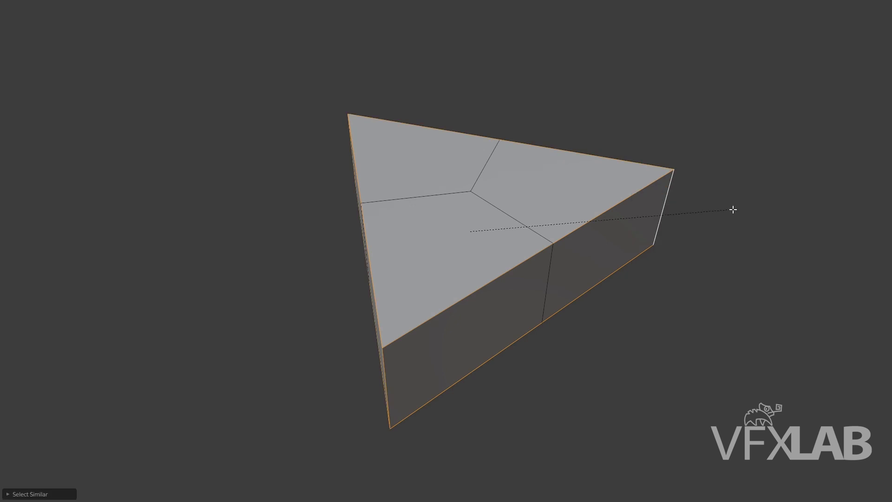
{"action": "left_click", "coordinate": [740, 212]}
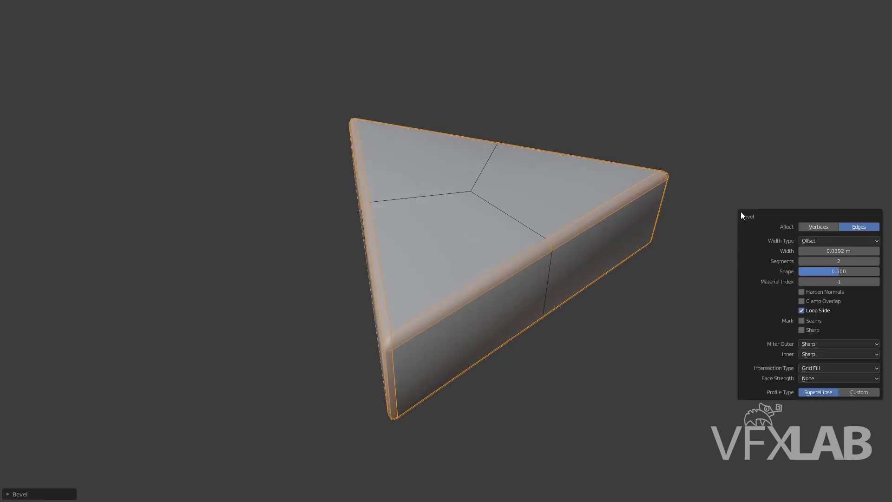
{"action": "left_click_drag", "start_coordinate": [807, 271], "coordinate": [878, 271]}
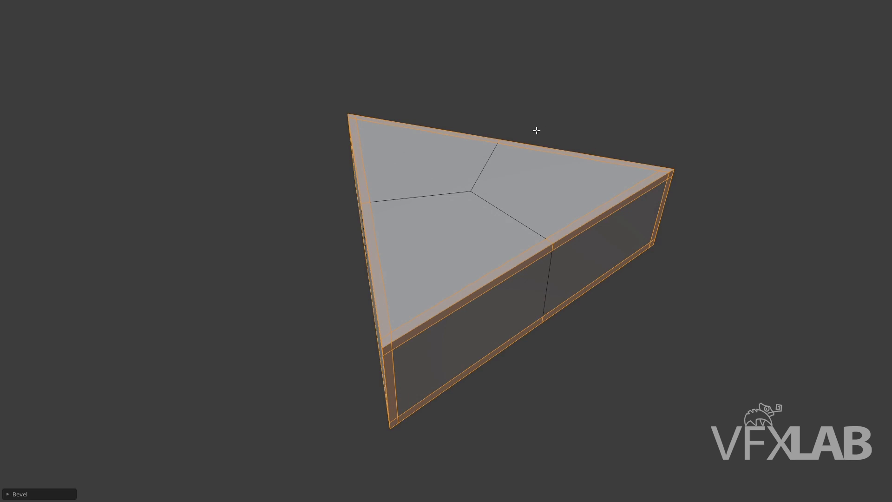
{"action": "key", "text": "Tab"}
{"action": "middle_click_drag", "start_coordinate": [533, 131], "coordinate": [540, 142]}
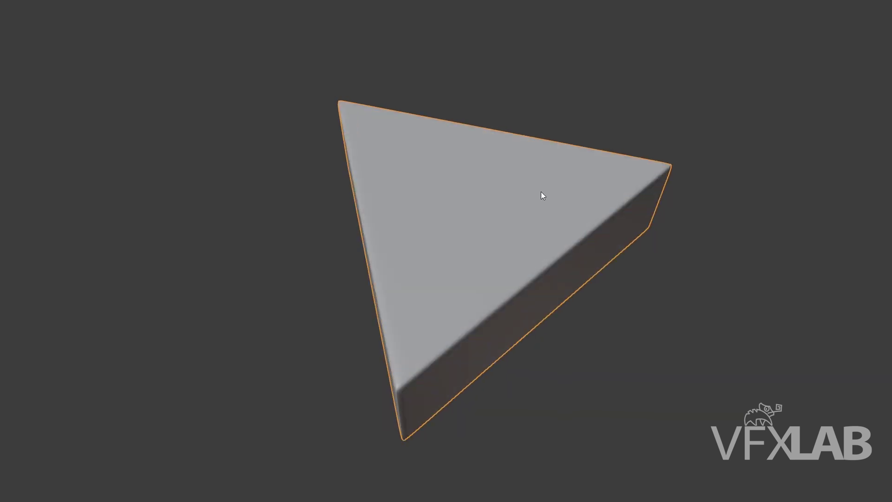
{"action": "middle_click_drag", "start_coordinate": [541, 191], "coordinate": [657, 187]}
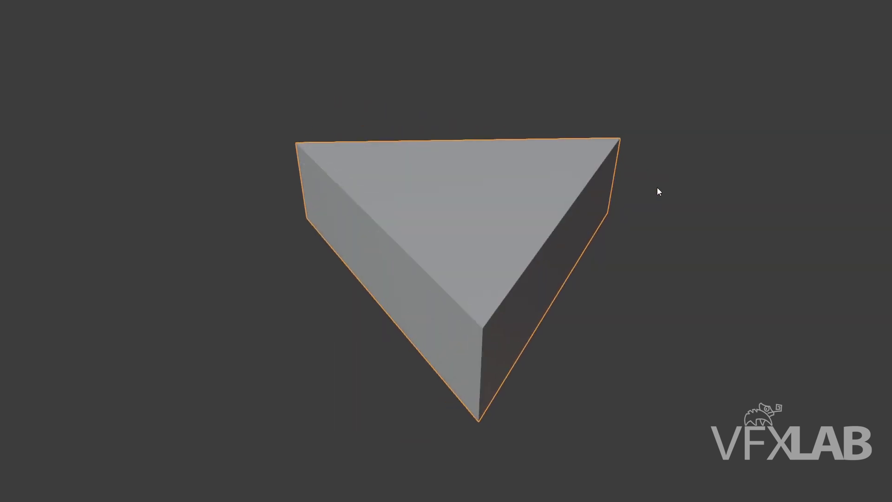
- Add three edge loop cuts across the beveled block's top and sides
{"action": "key", "text": "alt+a"}
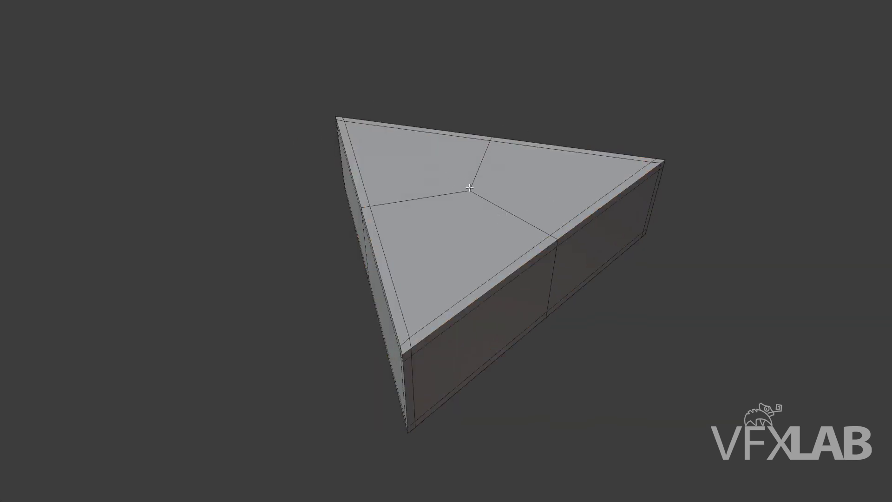
{"action": "key", "text": "ctrl+r"}
{"action": "left_click", "coordinate": [528, 215]}
{"action": "left_click", "coordinate": [559, 210]}
{"action": "key", "text": "ctrl+r"}
{"action": "left_click", "coordinate": [599, 182]}
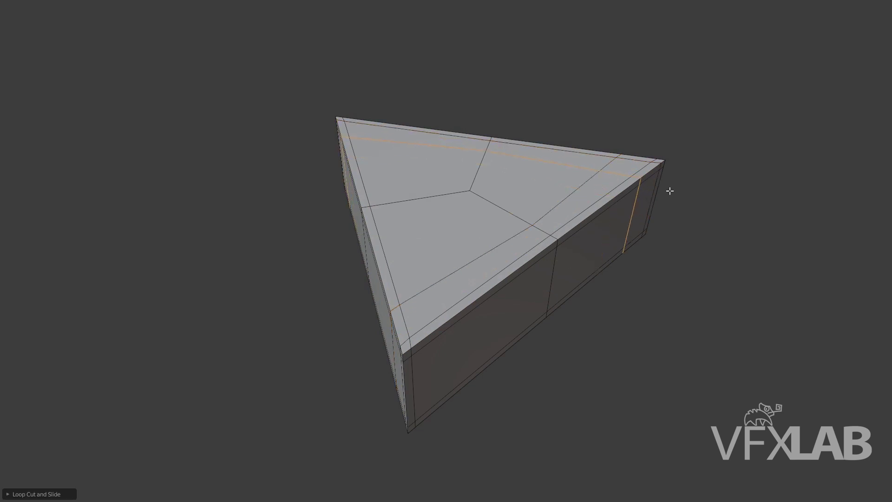
{"action": "key", "text": "ctrl+r"}
{"action": "left_click", "coordinate": [404, 209]}
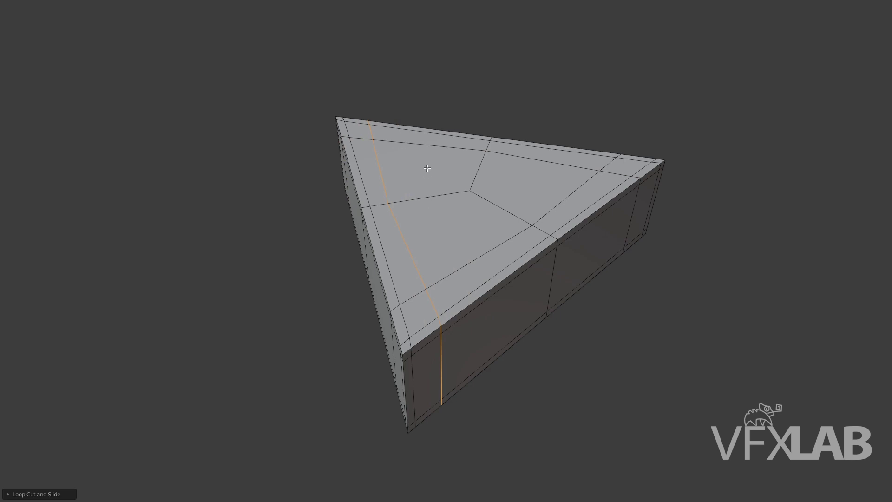
- Select the back and front rim loops, dissolve them, and return to Object Mode
{"action": "left_click", "coordinate": [432, 145], "text": "alt+shift"}
{"action": "left_click", "coordinate": [545, 205], "text": "alt+shift"}
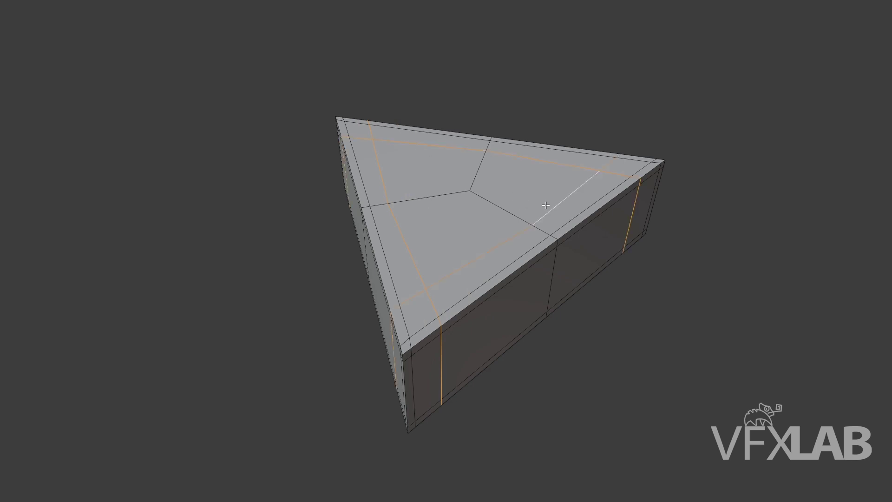
{"action": "key", "text": "ctrl+x"}
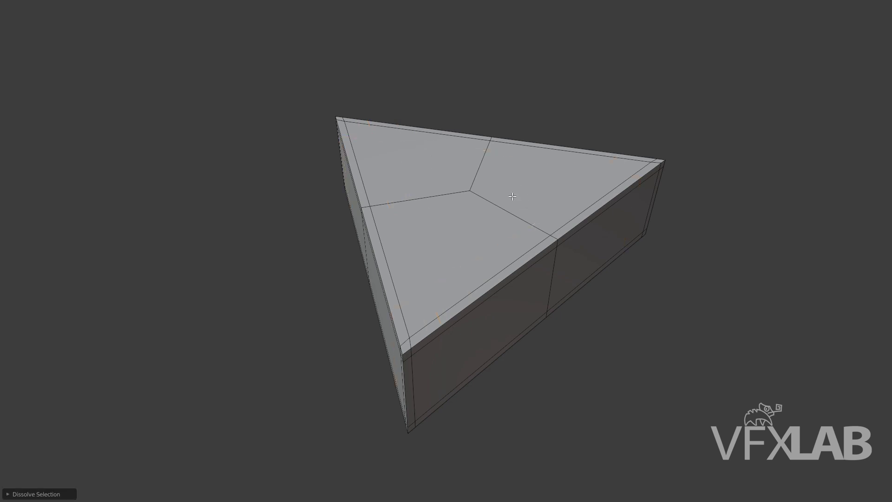
{"action": "middle_click_drag", "start_coordinate": [512, 197], "coordinate": [522, 217]}
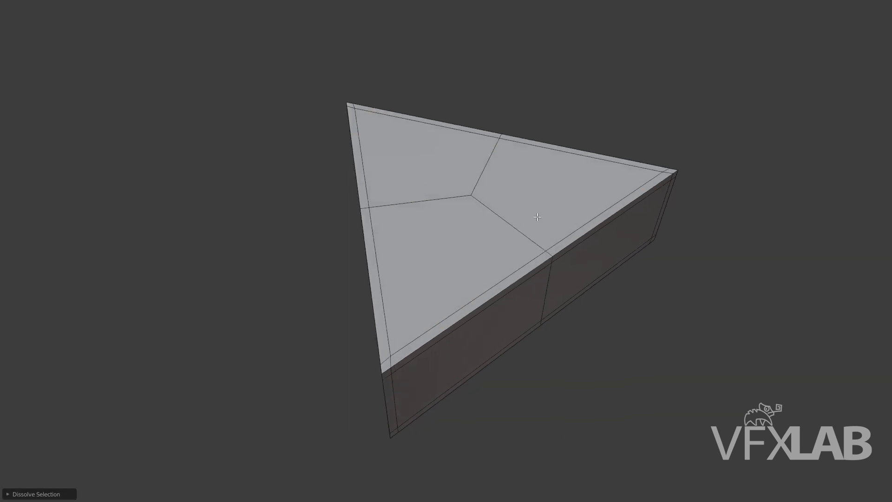
{"action": "key", "text": "Tab"}
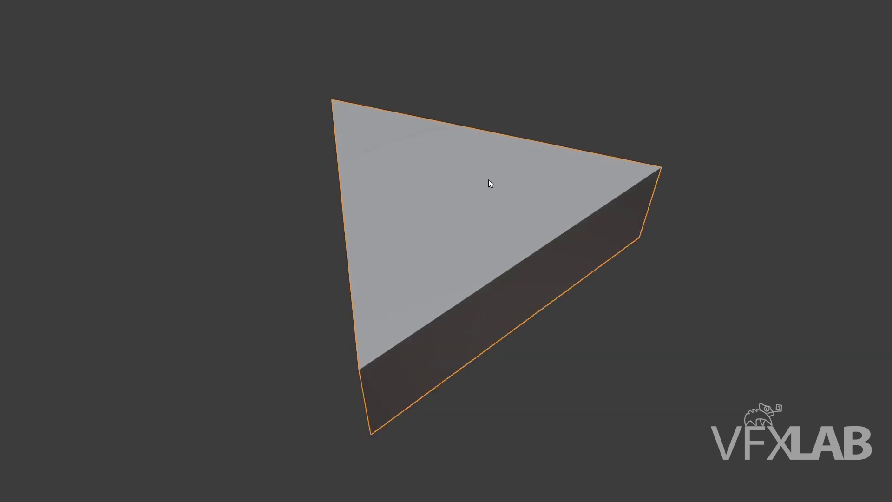
- Select the front edge ring and top face using X-ray, then subdivide them
{"action": "key", "text": "Tab"}
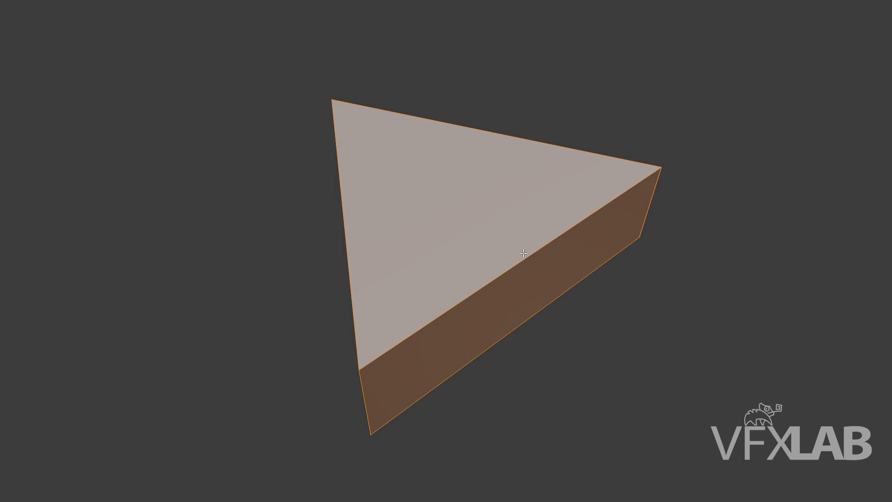
{"action": "left_click", "coordinate": [546, 368], "text": "ctrl+alt"}
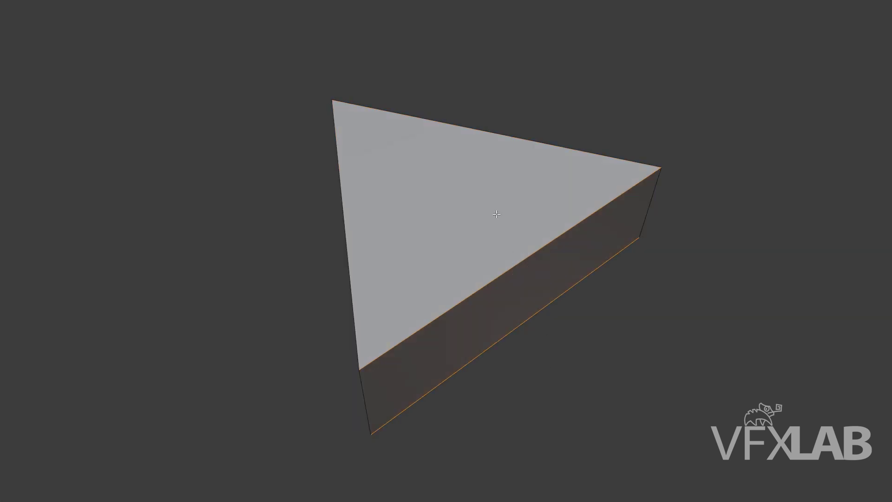
{"action": "key", "text": "alt+z"}
{"action": "left_click", "coordinate": [363, 263], "text": "shift"}
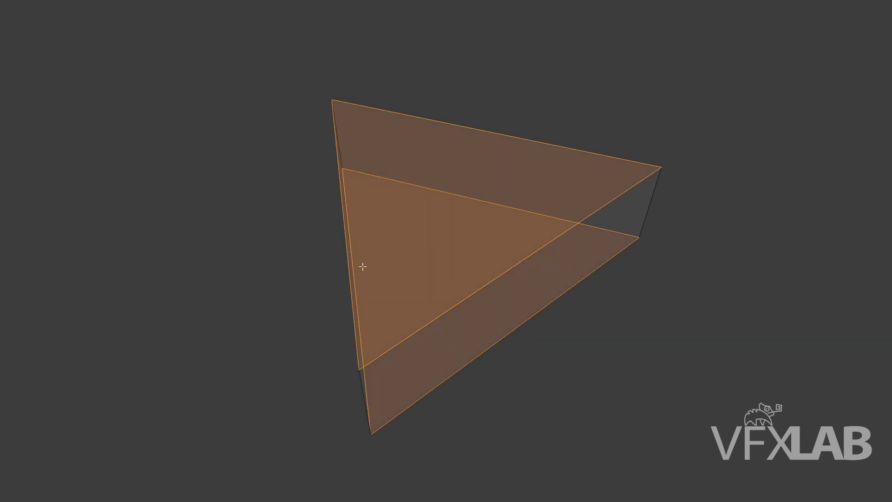
{"action": "key", "text": "alt+z"}
{"action": "right_click", "coordinate": [696, 126]}
{"action": "left_click", "coordinate": [696, 127]}
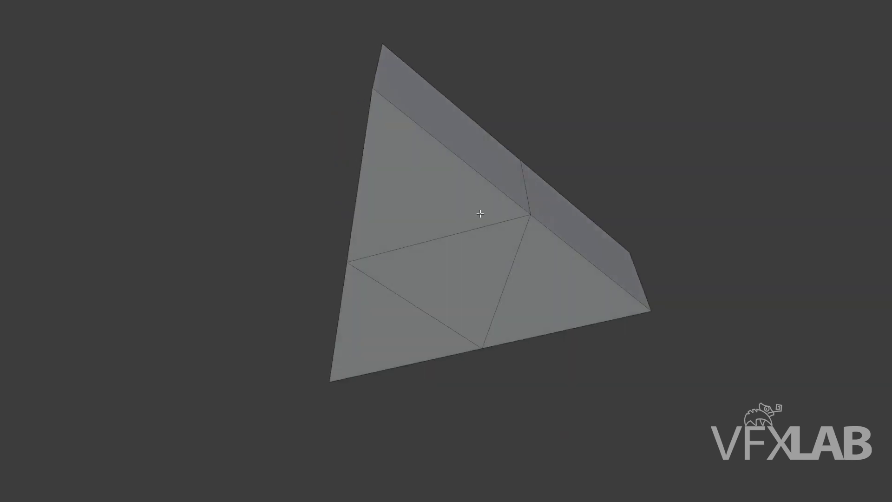
- Subdivide the central triangle and collapse its inner triangle into one centre vertex
{"action": "right_click", "coordinate": [700, 74]}
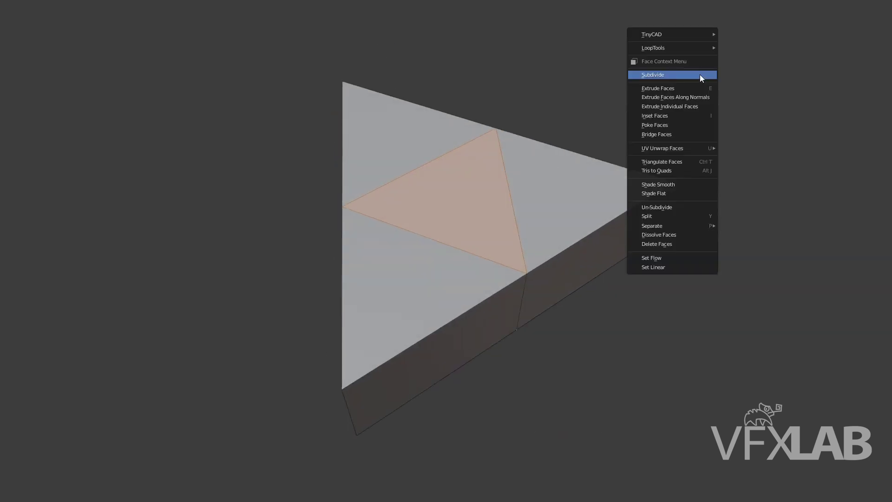
{"action": "left_click", "coordinate": [700, 75]}
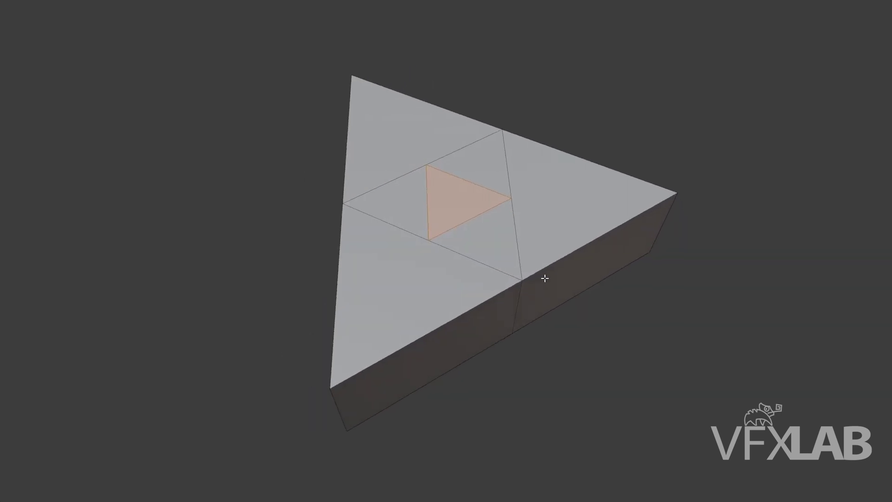
{"action": "key", "text": "m"}
{"action": "left_click", "coordinate": [641, 163]}
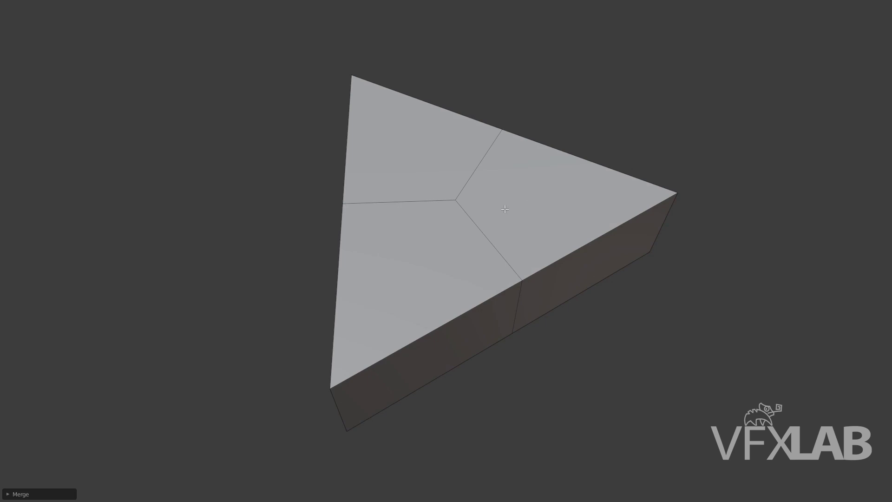
{"action": "mouse_move", "coordinate": [505, 209]}
{"action": "middle_mouse_down"}
{"action": "mouse_move", "coordinate": [584, 189]}
{"action": "mouse_move", "coordinate": [558, 197]}
{"action": "middle_mouse_up"}
{"action": "key", "text": "ctrl+r"}
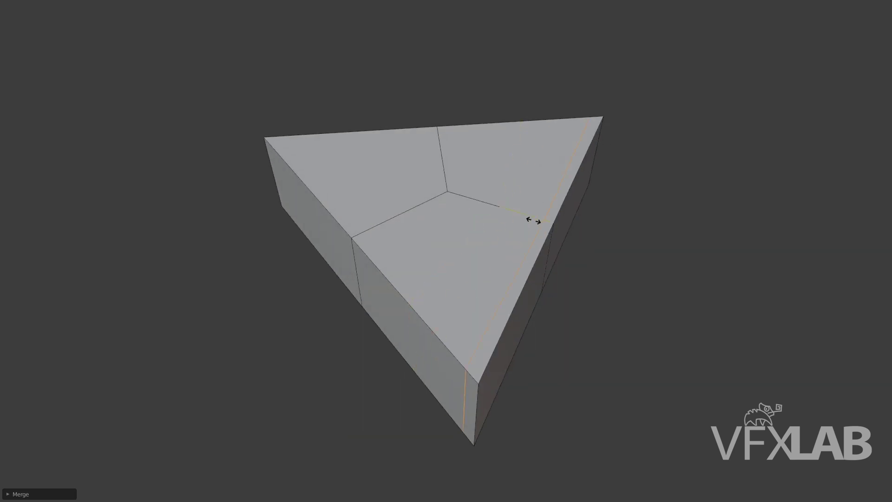
{"action": "left_click", "coordinate": [529, 219]}
{"action": "right_click", "coordinate": [529, 216]}
{"action": "key", "text": "ctrl+r"}
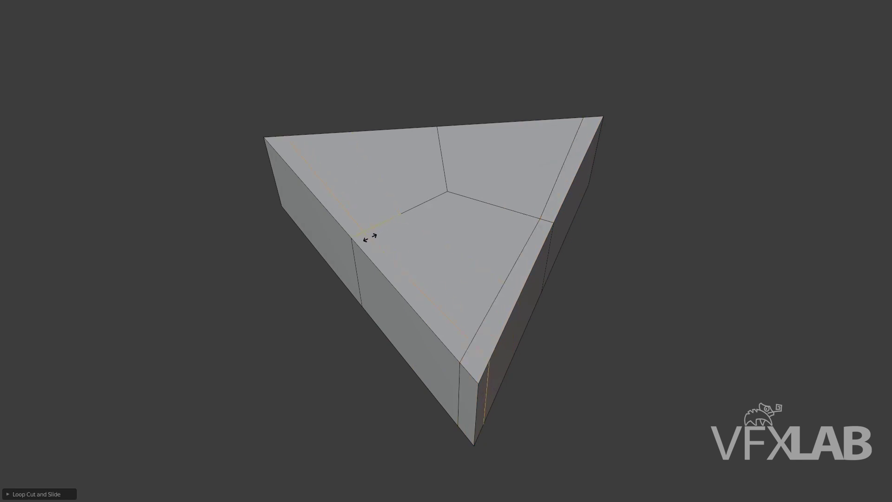
{"action": "left_click", "coordinate": [369, 239]}
{"action": "left_click", "coordinate": [434, 140]}
{"action": "middle_click_drag", "start_coordinate": [479, 145], "coordinate": [488, 179]}
{"action": "key", "text": "ctrl+z"}
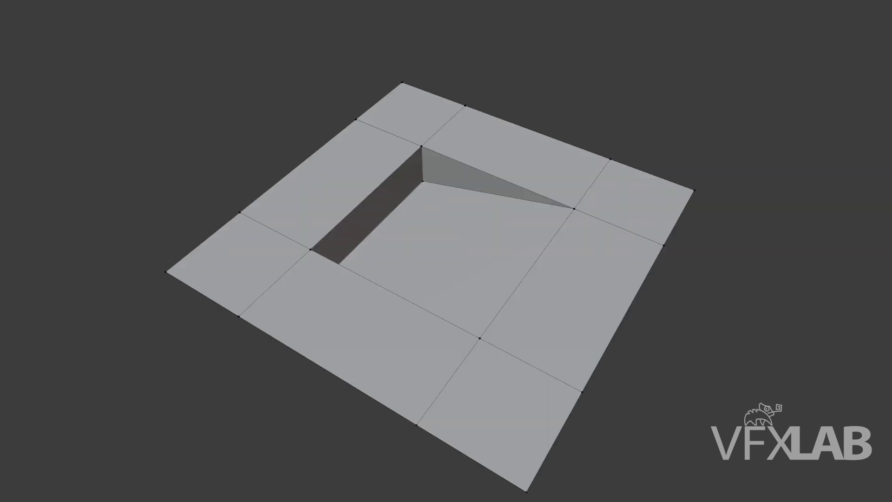
{"action": "mouse_move", "coordinate": [717, 187]}
{"action": "middle_mouse_down"}
{"action": "mouse_move", "coordinate": [690, 69]}
{"action": "mouse_move", "coordinate": [696, 133]}
{"action": "mouse_move", "coordinate": [713, 183]}
{"action": "mouse_move", "coordinate": [602, 174]}
{"action": "middle_mouse_up"}
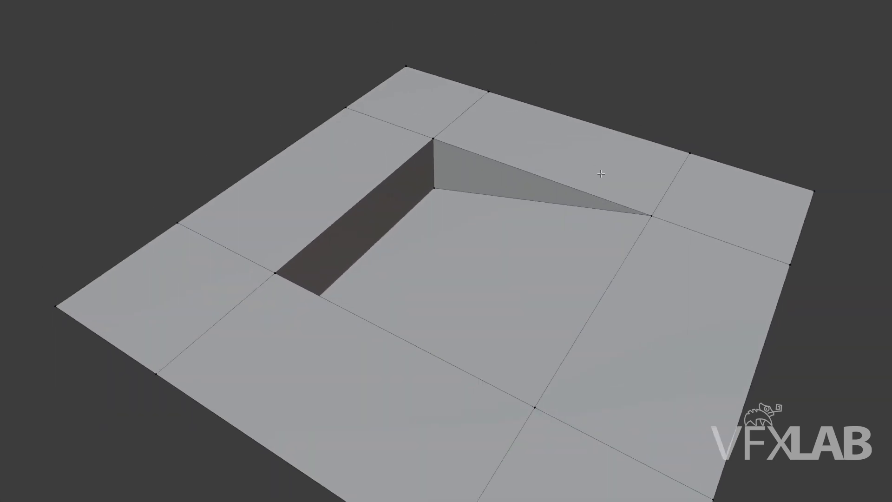
{"action": "mouse_move", "coordinate": [508, 179]}
{"action": "middle_mouse_down"}
{"action": "mouse_move", "coordinate": [486, 197]}
{"action": "mouse_move", "coordinate": [553, 210]}
{"action": "mouse_move", "coordinate": [612, 204]}
{"action": "mouse_move", "coordinate": [571, 210]}
{"action": "middle_mouse_up"}
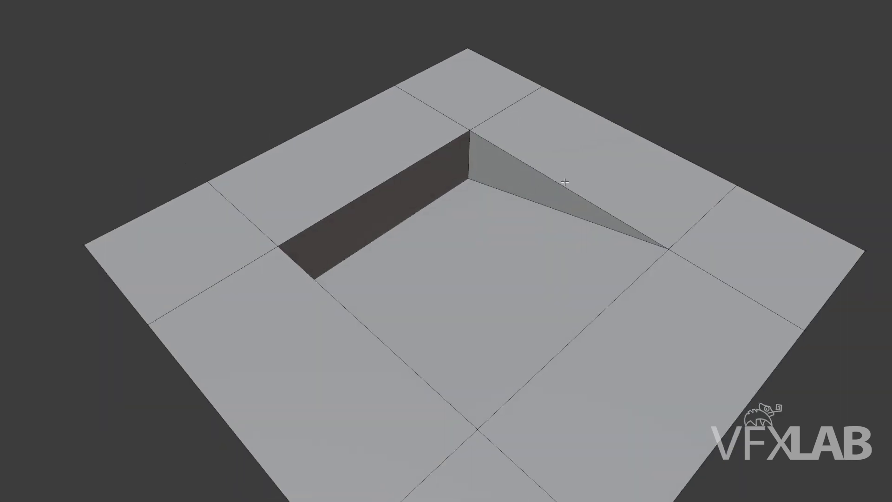
{"action": "key", "text": "ctrl+r"}
{"action": "left_click", "coordinate": [568, 180]}
{"action": "right_click", "coordinate": [568, 179]}
{"action": "key", "text": "ctrl+r"}
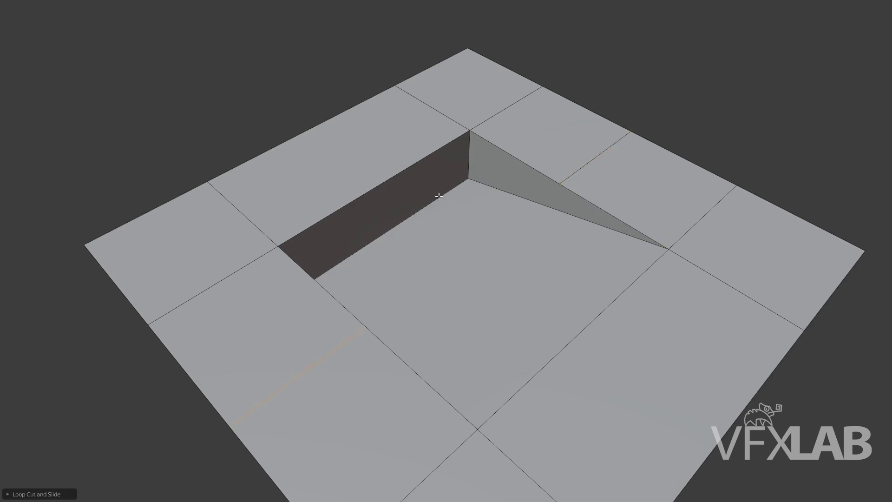
{"action": "key", "text": "ctrl+r"}
{"action": "key", "text": "Escape"}
{"action": "key", "text": "ctrl+z"}
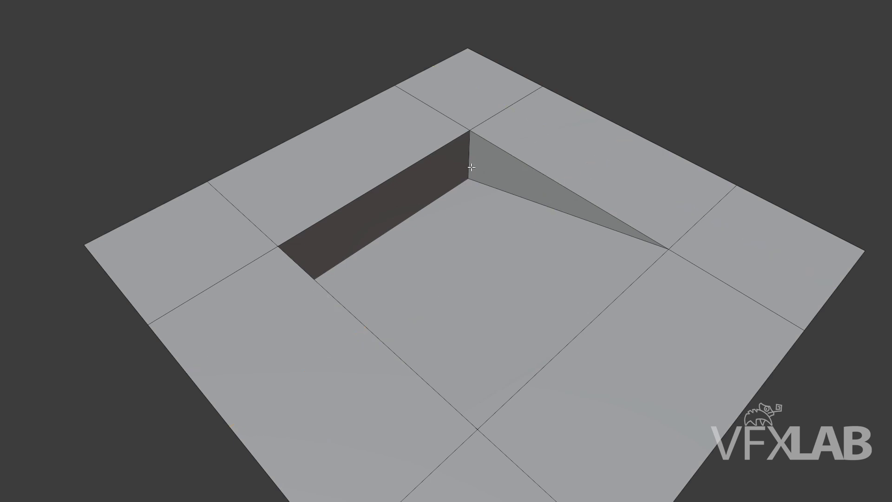
{"action": "middle_click_drag", "start_coordinate": [462, 155], "coordinate": [472, 160]}
{"action": "key", "text": "ctrl+r"}
{"action": "left_click", "coordinate": [474, 164]}
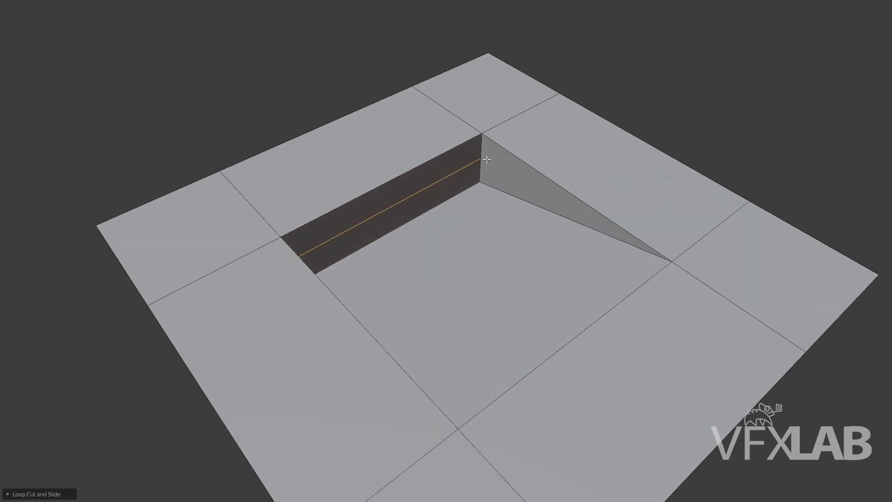
{"action": "key", "text": "ctrl+z"}
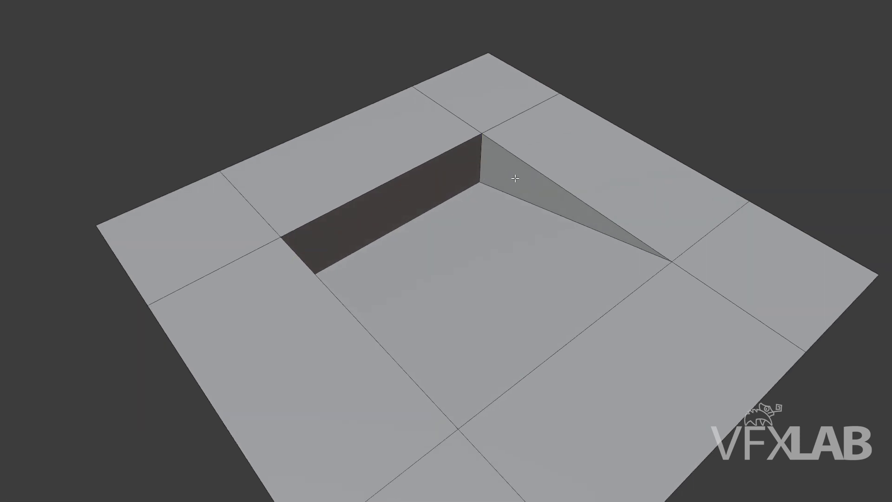
{"action": "key", "text": "ctrl+r"}
{"action": "left_click", "coordinate": [600, 169]}
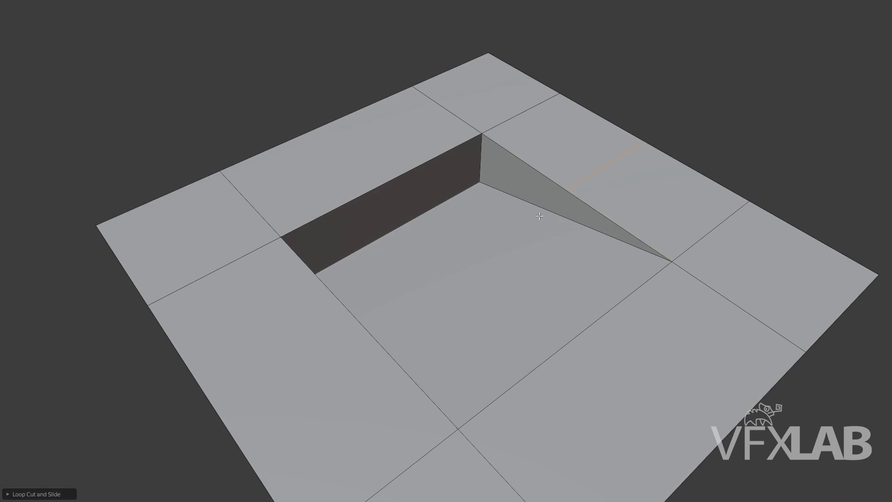
{"action": "key", "text": "ctrl+r"}
{"action": "left_click", "coordinate": [485, 171]}
{"action": "right_click", "coordinate": [479, 160]}
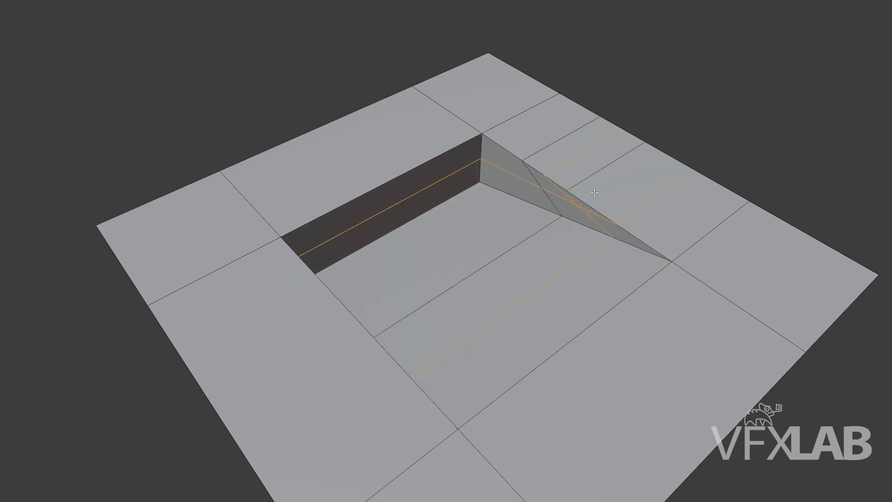
{"action": "key", "text": "ctrl+z"}
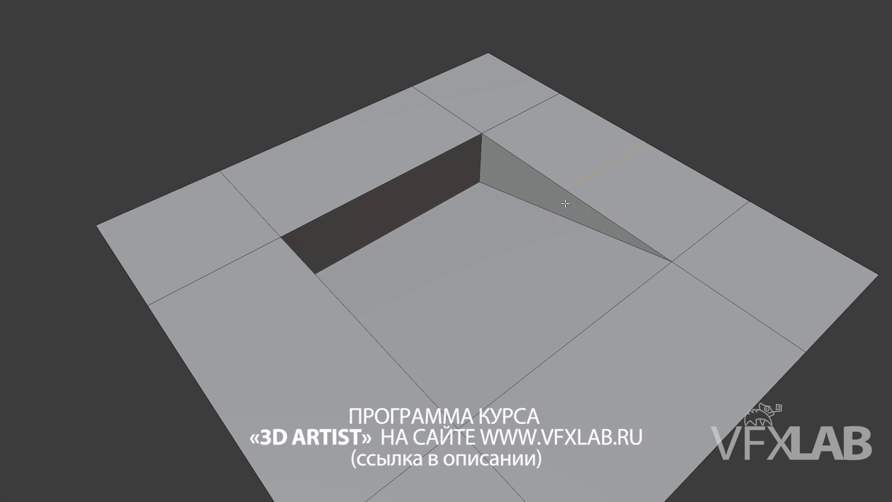
- Select the sloped face, back wall, outer edge loops and pit floor, then subdivide them
{"action": "left_click", "coordinate": [604, 184]}
{"action": "left_click", "coordinate": [576, 216], "text": "shift"}
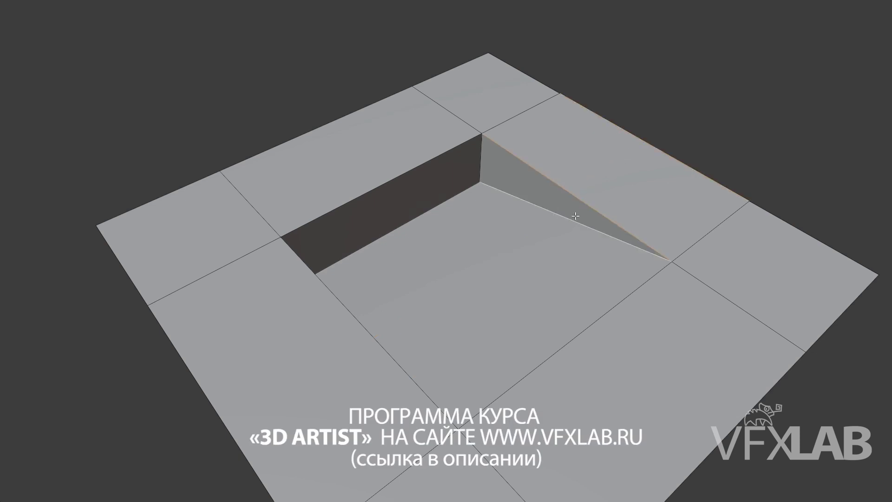
{"action": "left_click", "coordinate": [432, 192], "text": "alt+shift"}
{"action": "left_click", "coordinate": [412, 168], "text": "alt+shift"}
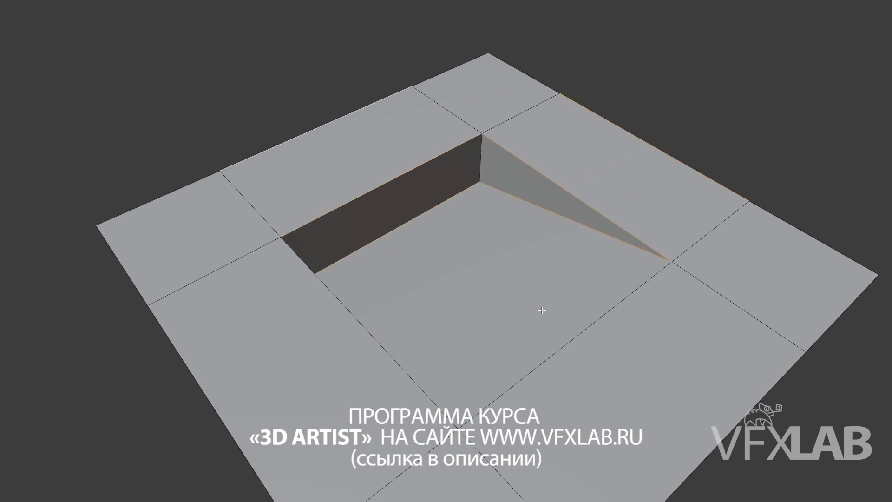
{"action": "left_click", "coordinate": [577, 350], "text": "alt+shift"}
{"action": "left_click", "coordinate": [708, 414], "text": "alt+shift"}
{"action": "middle_click_drag", "start_coordinate": [708, 414], "coordinate": [538, 370]}
{"action": "left_click", "coordinate": [388, 218], "text": "shift"}
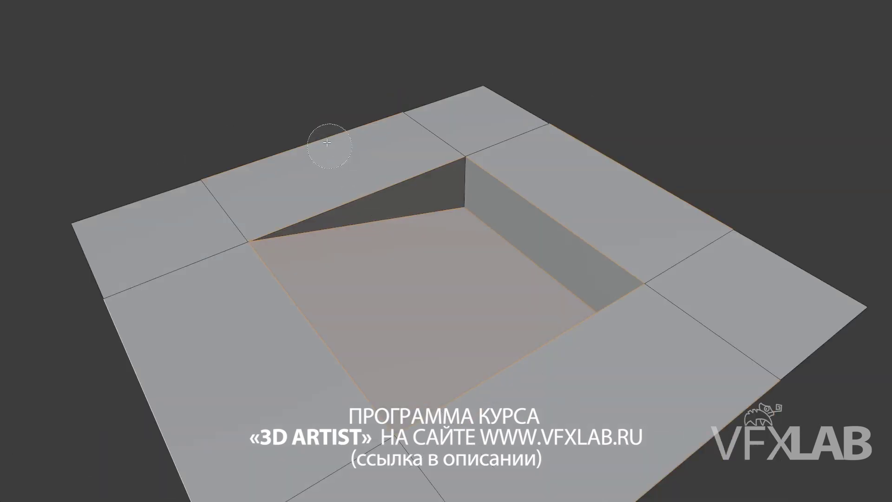
{"action": "mouse_move", "coordinate": [327, 141]}
{"action": "middle_mouse_down"}
{"action": "mouse_move", "coordinate": [486, 159]}
{"action": "mouse_move", "coordinate": [697, 213]}
{"action": "mouse_move", "coordinate": [607, 157]}
{"action": "mouse_move", "coordinate": [443, 191]}
{"action": "mouse_move", "coordinate": [530, 190]}
{"action": "middle_mouse_up"}
{"action": "right_click", "coordinate": [619, 167]}
{"action": "left_click", "coordinate": [620, 166]}
- Subdivide the pit's long wall through its three selected edges
{"action": "left_click", "coordinate": [505, 183]}
{"action": "left_click", "coordinate": [455, 210], "text": "shift"}
{"action": "left_click", "coordinate": [352, 209], "text": "shift"}
{"action": "right_click", "coordinate": [572, 143]}
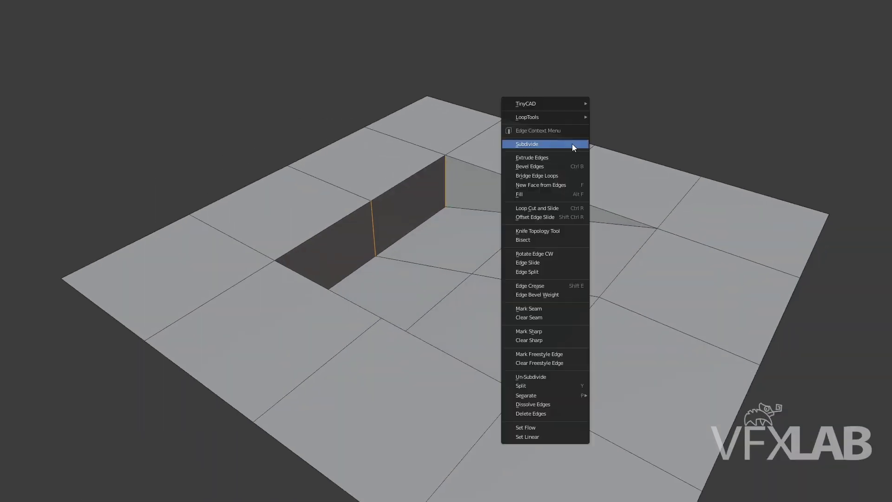
{"action": "left_click", "coordinate": [573, 144]}
- Clear the selection and dissolve the edge crossing the sloped face
{"action": "key", "text": "alt+a"}
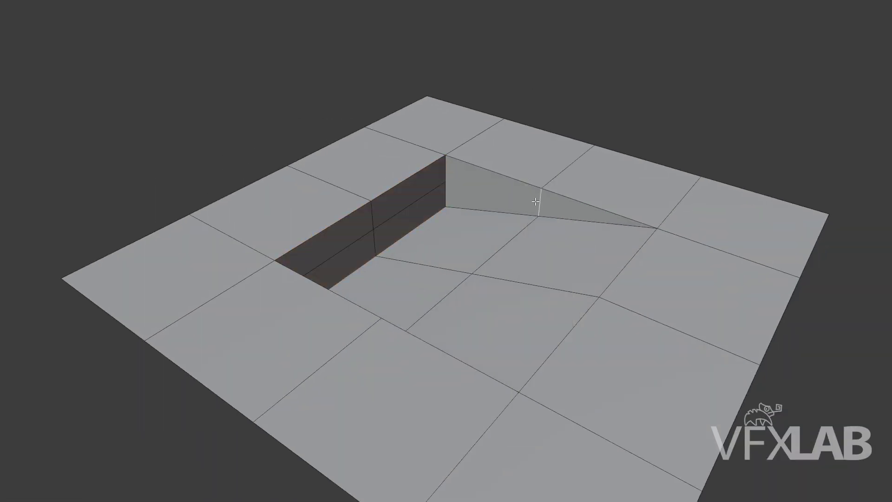
{"action": "middle_click_drag", "start_coordinate": [538, 200], "coordinate": [362, 215]}
{"action": "key", "text": "x"}
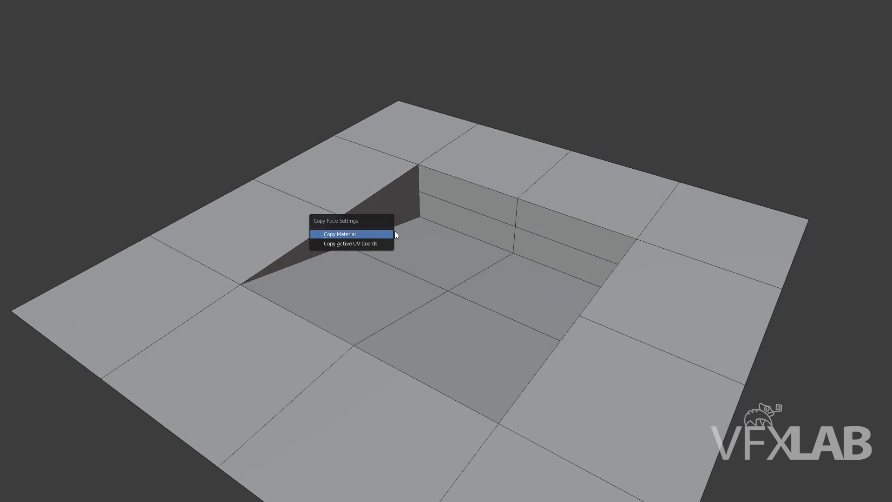
{"action": "left_click", "coordinate": [395, 231]}
{"action": "middle_click_drag", "start_coordinate": [458, 217], "coordinate": [535, 214]}
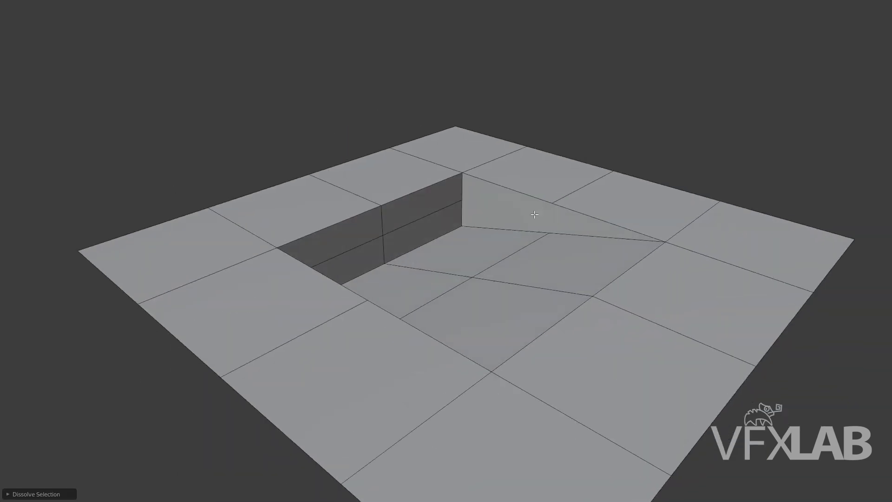
- Select the sloped face, then three of its vertices in vertex select mode
{"action": "left_click", "coordinate": [521, 210]}
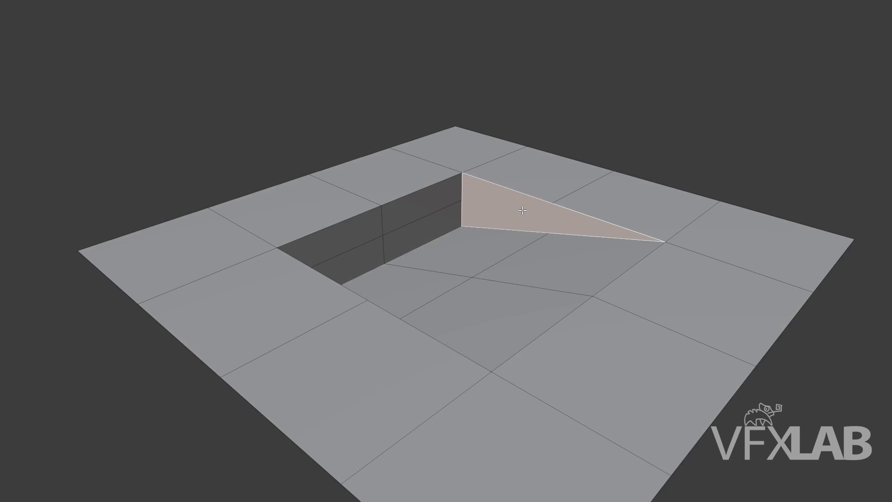
{"action": "key", "text": "1"}
{"action": "left_click", "coordinate": [461, 199]}
{"action": "left_click", "coordinate": [560, 202], "text": "shift"}
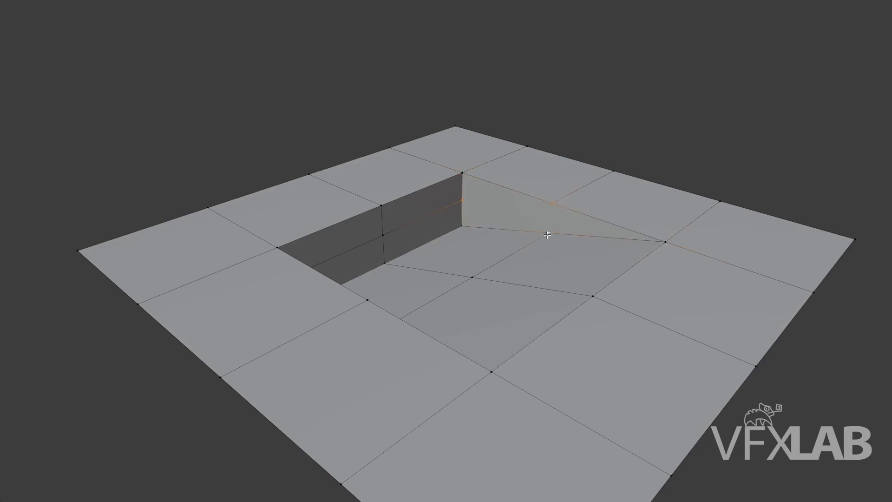
{"action": "left_click", "coordinate": [542, 231], "text": "shift"}
{"action": "middle_click_drag", "start_coordinate": [535, 224], "coordinate": [632, 174]}
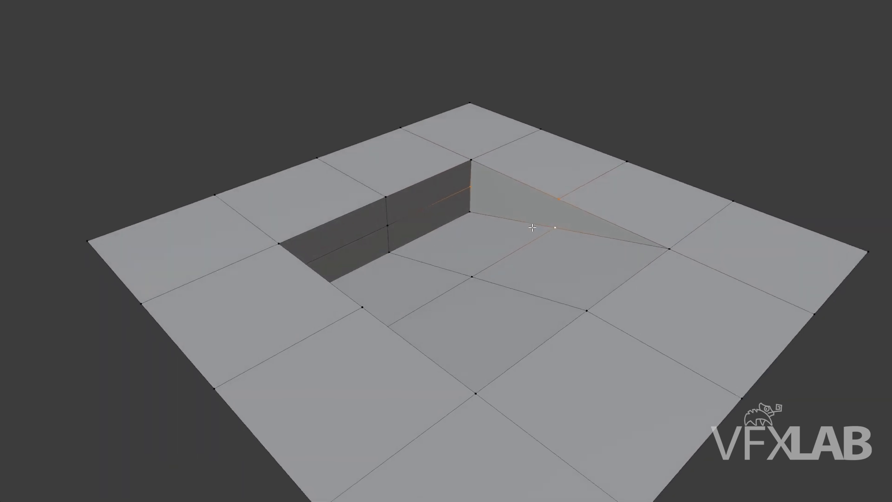
- Fill a new face between the selected slope vertices and join vertices with J
{"action": "right_click", "coordinate": [632, 171]}
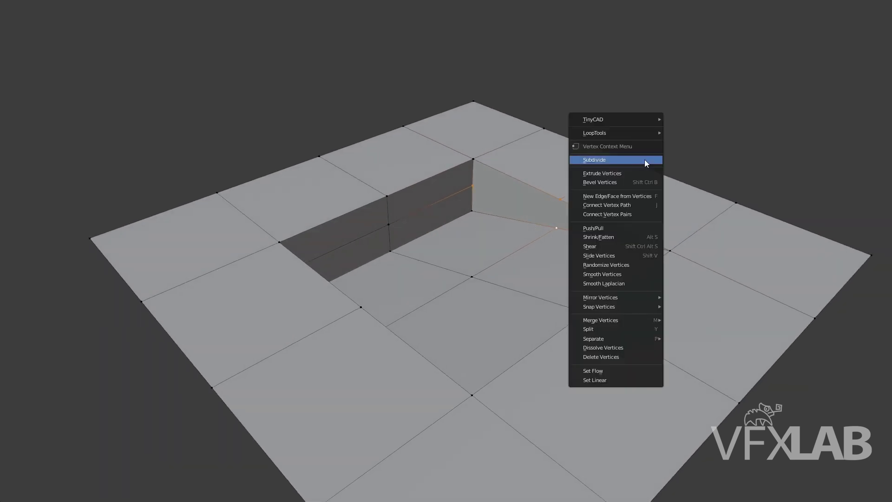
{"action": "left_click", "coordinate": [630, 196]}
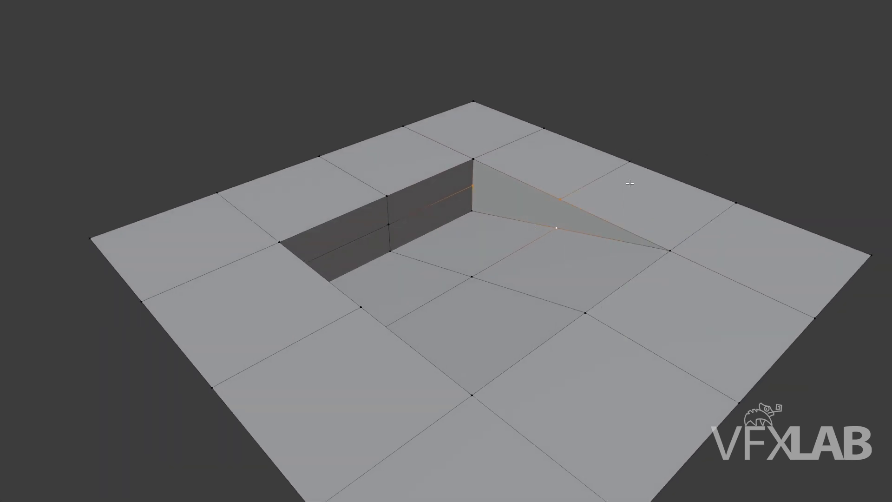
{"action": "left_click", "coordinate": [472, 186], "text": "shift"}
{"action": "key", "text": "j"}
{"action": "middle_click_drag", "start_coordinate": [528, 200], "coordinate": [408, 199]}
- Knife-cut an edge from the slope vertex to the wall's midline vertex
{"action": "left_click", "coordinate": [363, 206]}
{"action": "left_click", "coordinate": [365, 237], "text": "shift"}
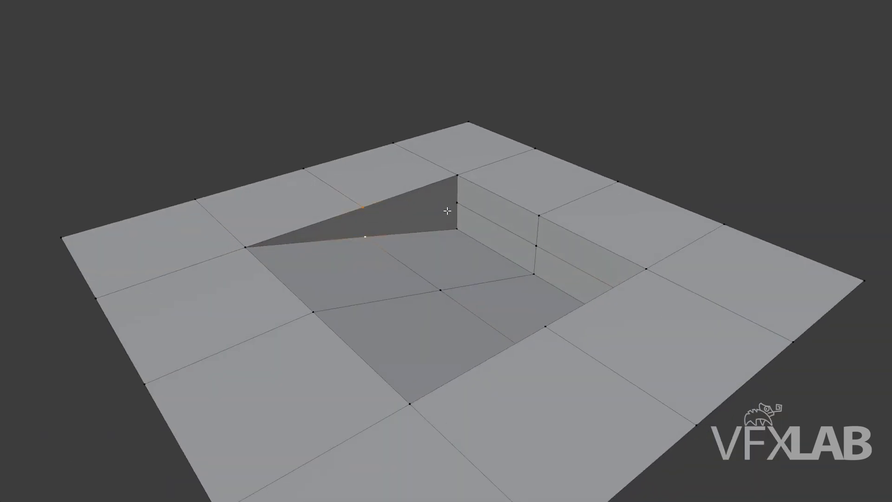
{"action": "key", "text": "k"}
{"action": "left_click", "coordinate": [363, 207]}
{"action": "left_click", "coordinate": [459, 210]}
{"action": "key", "text": "Return"}
{"action": "mouse_move", "coordinate": [396, 211]}
{"action": "middle_mouse_down"}
{"action": "mouse_move", "coordinate": [482, 222]}
{"action": "mouse_move", "coordinate": [537, 210]}
{"action": "middle_mouse_up"}
- Subdivide the wall triangle, then collapse the small triangle into a single vertex
{"action": "right_click", "coordinate": [776, 121]}
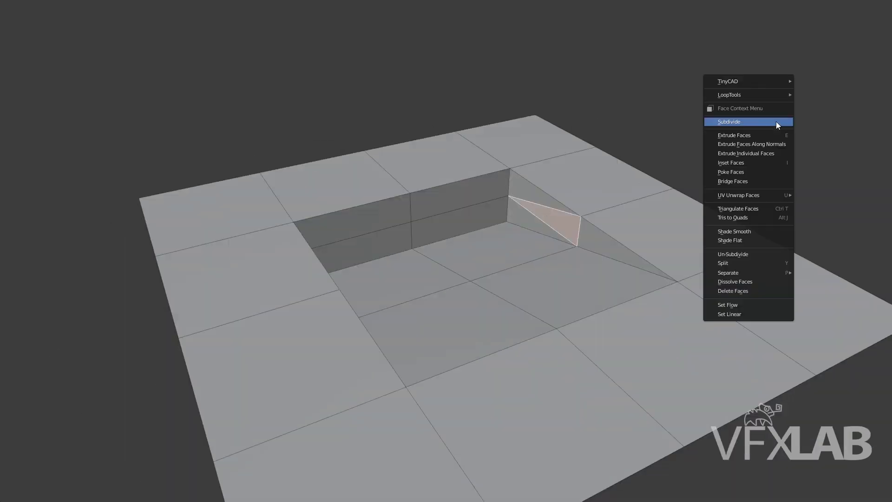
{"action": "left_click", "coordinate": [764, 124]}
{"action": "left_click", "coordinate": [546, 219]}
{"action": "middle_click_drag", "start_coordinate": [546, 219], "coordinate": [406, 215]}
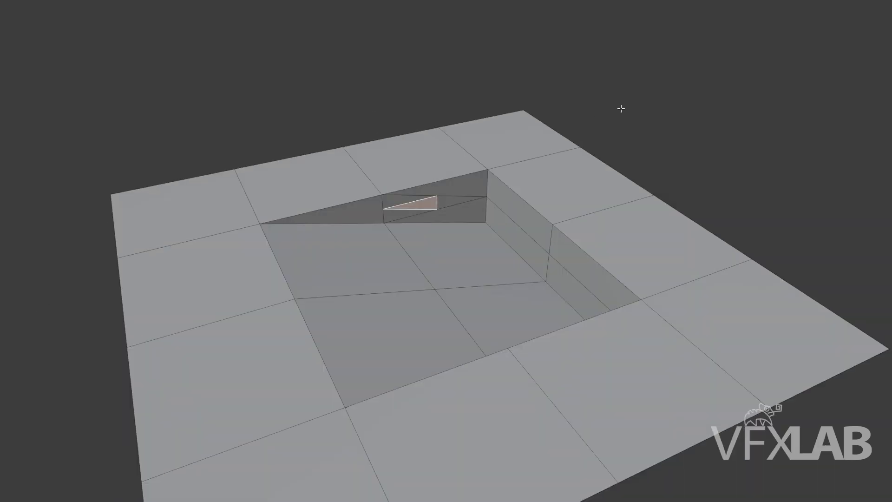
{"action": "key", "text": "m"}
{"action": "left_click", "coordinate": [627, 121]}
{"action": "mouse_move", "coordinate": [627, 122]}
{"action": "middle_mouse_down"}
{"action": "mouse_move", "coordinate": [518, 149]}
{"action": "mouse_move", "coordinate": [638, 145]}
{"action": "middle_mouse_up"}
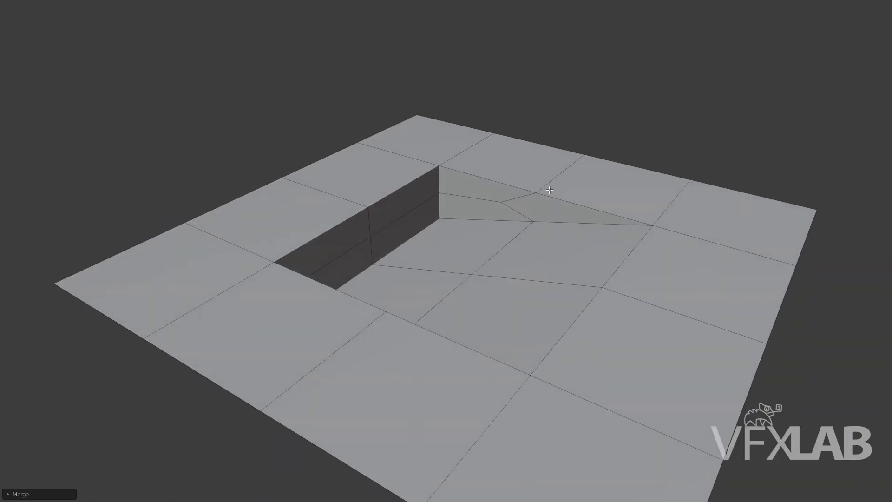
- Add three edge loops near the hole, sliding them toward its rim
{"action": "key", "text": "ctrl+r"}
{"action": "left_click", "coordinate": [532, 196]}
{"action": "left_click", "coordinate": [545, 198]}
{"action": "key", "text": "ctrl+r"}
{"action": "left_click", "coordinate": [441, 212]}
{"action": "left_click", "coordinate": [441, 217]}
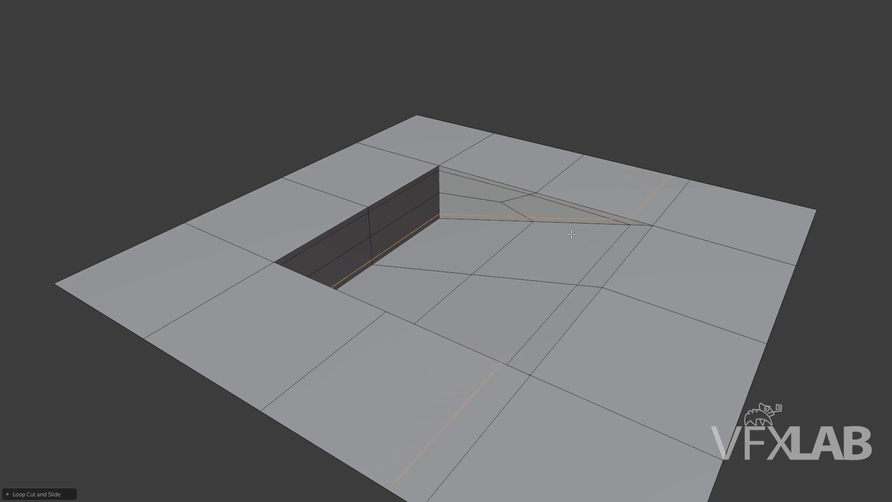
{"action": "key", "text": "ctrl+r"}
{"action": "left_click", "coordinate": [615, 241]}
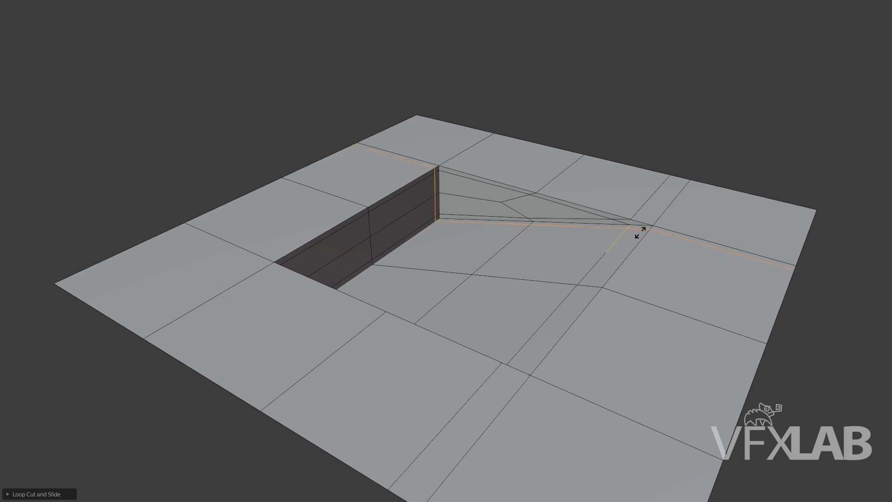
- Confirm the last loop, then undo twice to remove the added edge loops
{"action": "left_click", "coordinate": [641, 232]}
{"action": "middle_click_drag", "start_coordinate": [640, 232], "coordinate": [661, 249]}
{"action": "key", "text": "ctrl+z"}
{"action": "key", "text": "ctrl+z"}
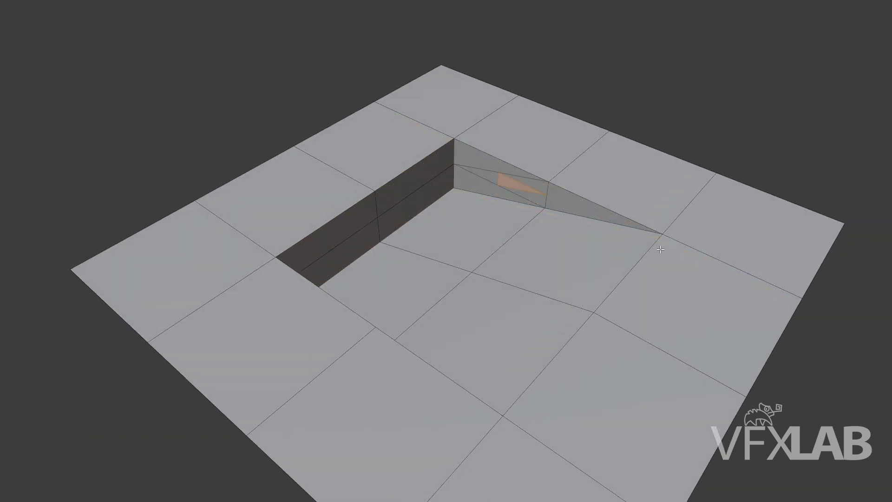
{"action": "key", "text": "ctrl+z"}
- Pick one plane grid edge and select all edges with similar face angles
{"action": "left_click", "coordinate": [593, 203]}
{"action": "key", "text": "2"}
{"action": "left_click", "coordinate": [593, 202], "text": "shift"}
{"action": "key", "text": "shift+g"}
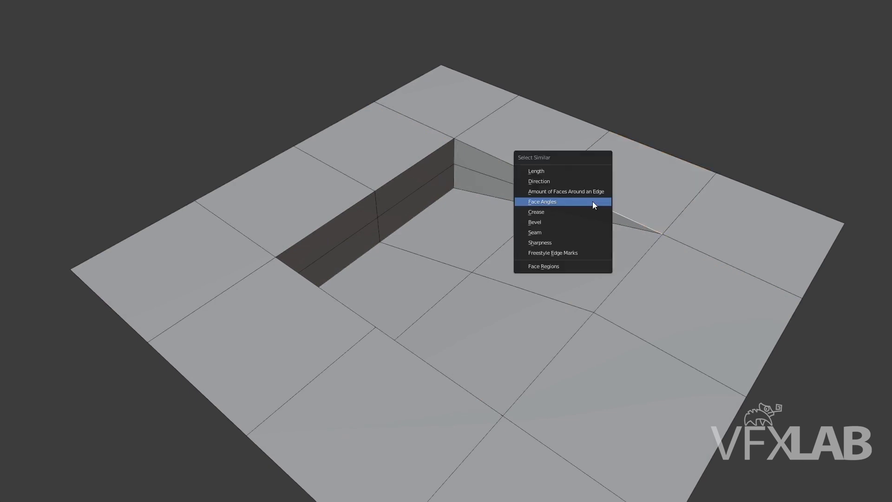
{"action": "left_click", "coordinate": [593, 202]}
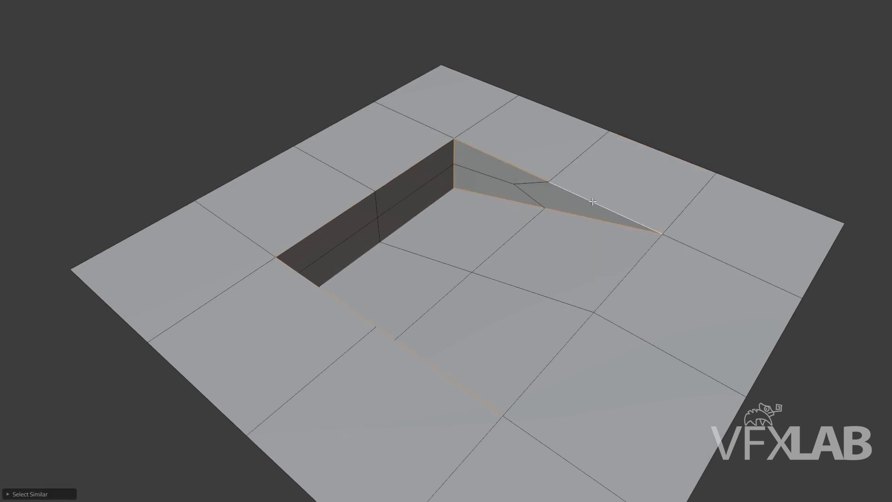
- Add the ramp hole's rim, top, wall and inner bottom edges to the selection
{"action": "left_click", "coordinate": [700, 259], "text": "shift"}
{"action": "left_click", "coordinate": [682, 222], "text": "shift"}
{"action": "left_click", "coordinate": [625, 275], "text": "shift"}
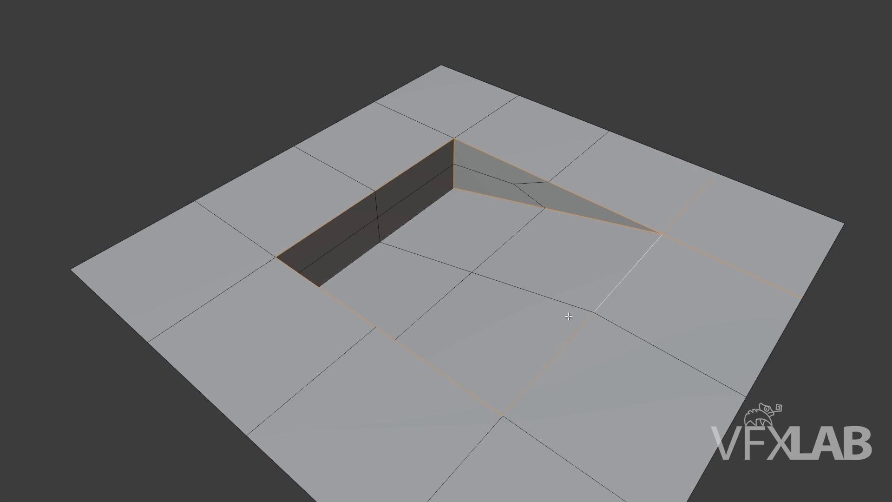
{"action": "left_click", "coordinate": [539, 440], "text": "shift"}
{"action": "left_click", "coordinate": [470, 458], "text": "shift"}
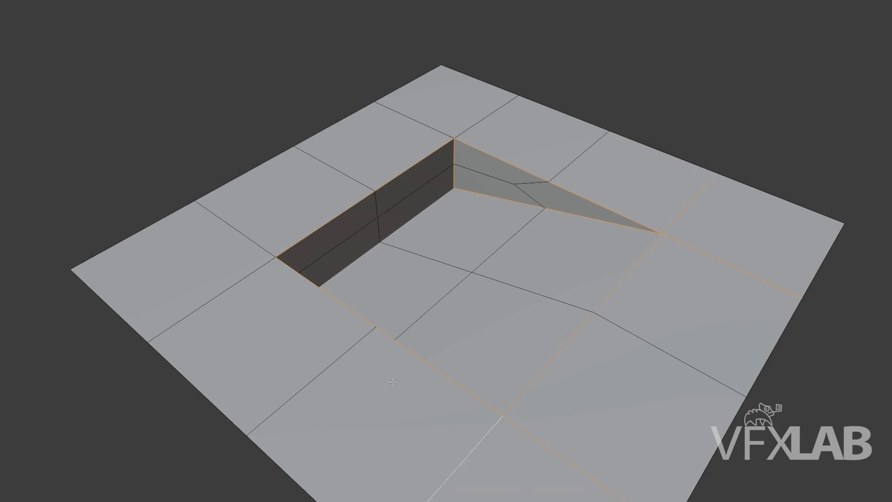
{"action": "left_click", "coordinate": [242, 278], "text": "shift"}
{"action": "left_click", "coordinate": [253, 233], "text": "shift"}
{"action": "left_click", "coordinate": [397, 125], "text": "shift"}
{"action": "left_click", "coordinate": [486, 117], "text": "shift"}
{"action": "left_click", "coordinate": [441, 199], "text": "shift"}
{"action": "middle_click_drag", "start_coordinate": [537, 200], "coordinate": [715, 180]}
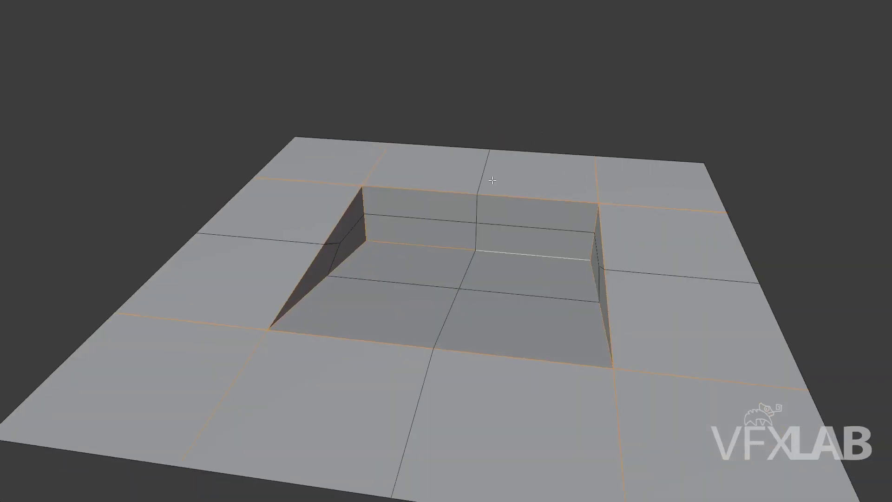
{"action": "key", "text": "s"}
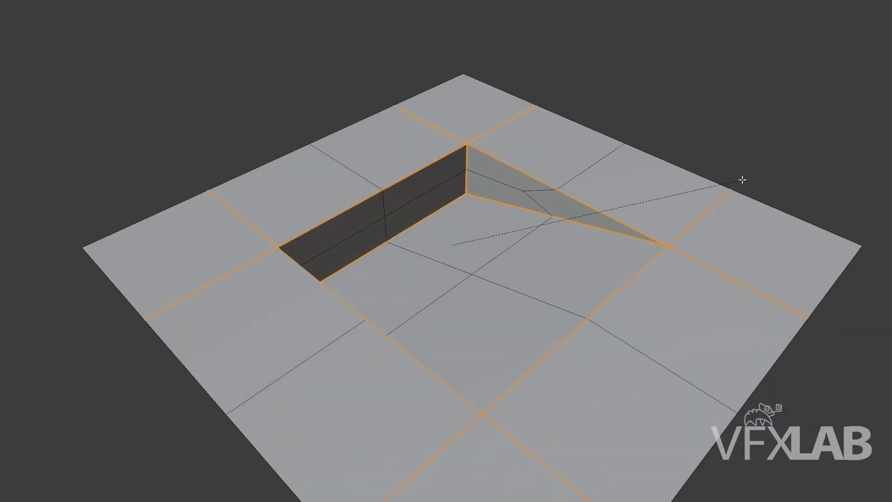
- Confirm the bevel, then give the plate level-2 subdivision and smooth shading in Object Mode
{"action": "left_click", "coordinate": [825, 185]}
{"action": "middle_click_drag", "start_coordinate": [747, 179], "coordinate": [750, 180]}
{"action": "key", "text": "Tab"}
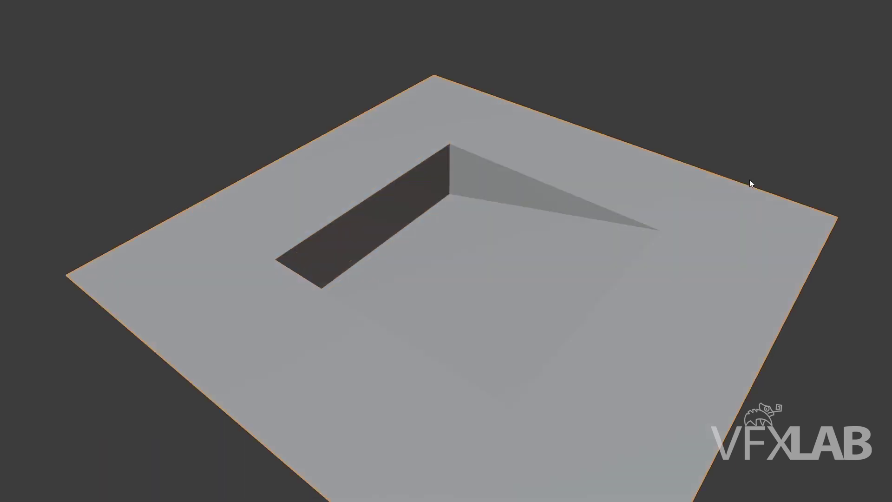
{"action": "key", "text": "ctrl+2"}
{"action": "right_click", "coordinate": [690, 201]}
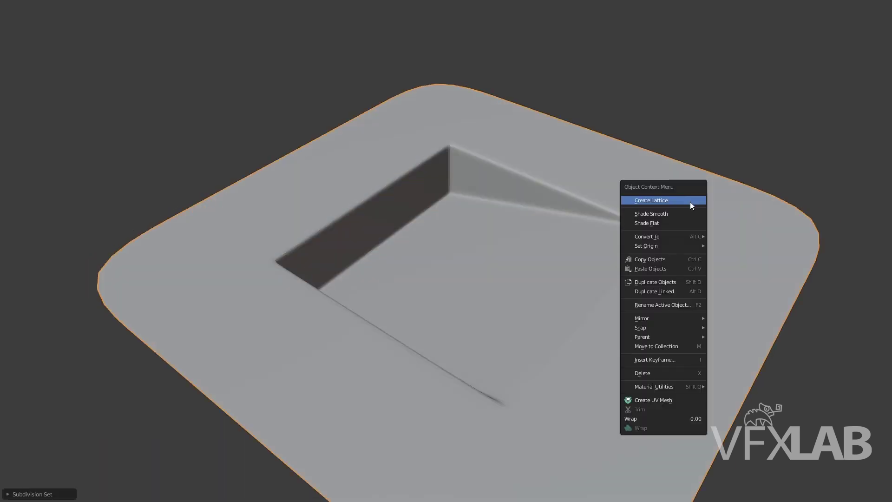
{"action": "left_click", "coordinate": [683, 213]}
{"action": "mouse_move", "coordinate": [683, 213]}
{"action": "middle_mouse_down"}
{"action": "mouse_move", "coordinate": [679, 196]}
{"action": "mouse_move", "coordinate": [629, 257]}
{"action": "mouse_move", "coordinate": [717, 205]}
{"action": "mouse_move", "coordinate": [807, 191]}
{"action": "mouse_move", "coordinate": [493, 199]}
{"action": "middle_mouse_up"}
{"action": "scroll", "coordinate": [655, 190], "scroll_direction": "up", "scroll_amount": 1}
{"action": "scroll", "coordinate": [656, 192], "scroll_direction": "up", "scroll_amount": 2}
- Try a loop cut across the plate's mesh, cancel it, and return to Object Mode
{"action": "key", "text": "Tab"}
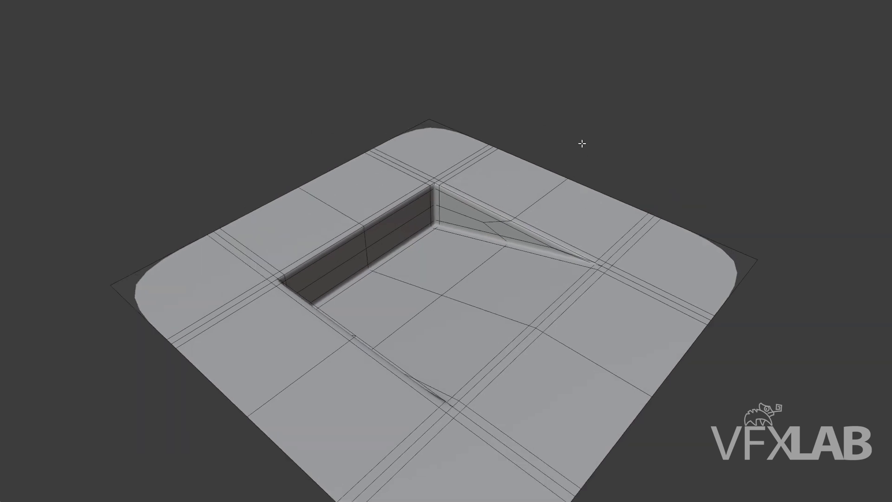
{"action": "key", "text": "ctrl+r"}
{"action": "key", "text": "Escape"}
{"action": "key", "text": "Tab"}
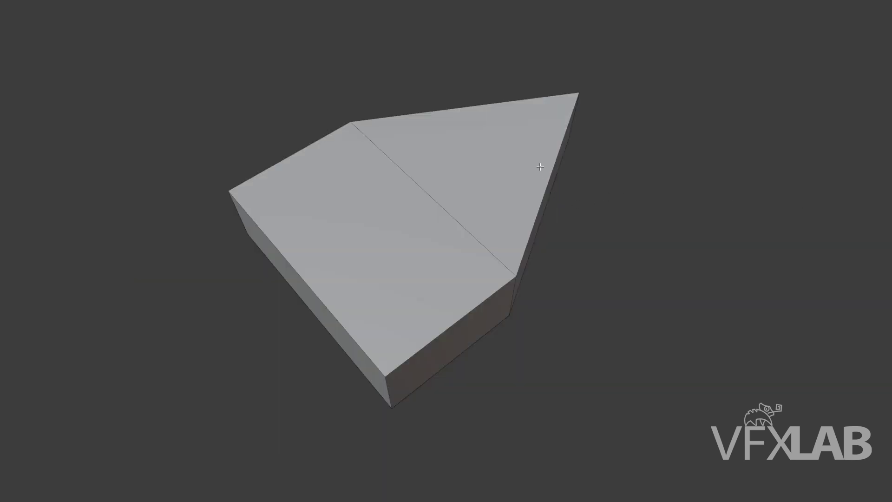
- Select the block's top back edge and middle top edge
{"action": "left_click", "coordinate": [509, 151]}
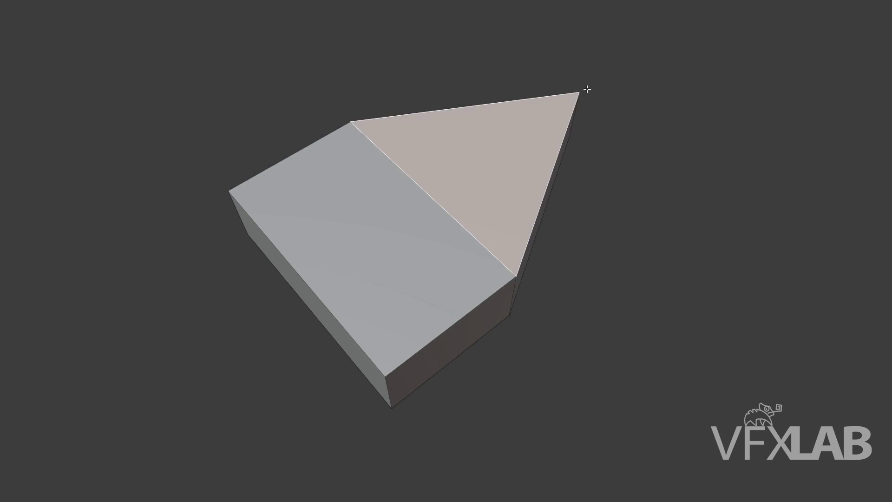
{"action": "middle_click_drag", "start_coordinate": [519, 130], "coordinate": [502, 118]}
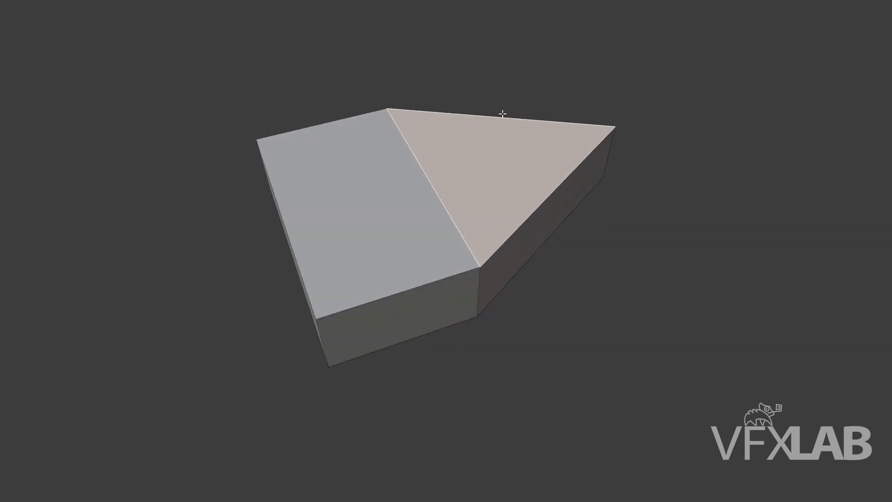
{"action": "left_click", "coordinate": [504, 114]}
{"action": "left_click", "coordinate": [542, 137]}
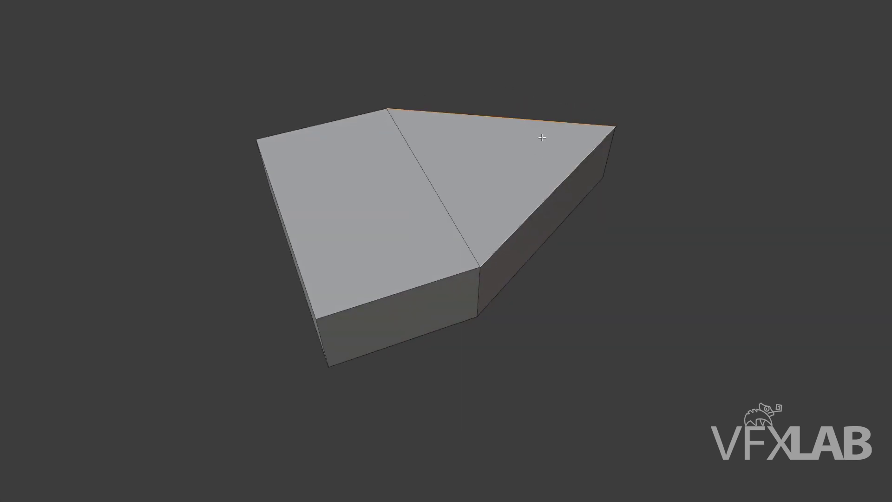
{"action": "left_click", "coordinate": [433, 177]}
{"action": "middle_click_drag", "start_coordinate": [369, 190], "coordinate": [445, 191]}
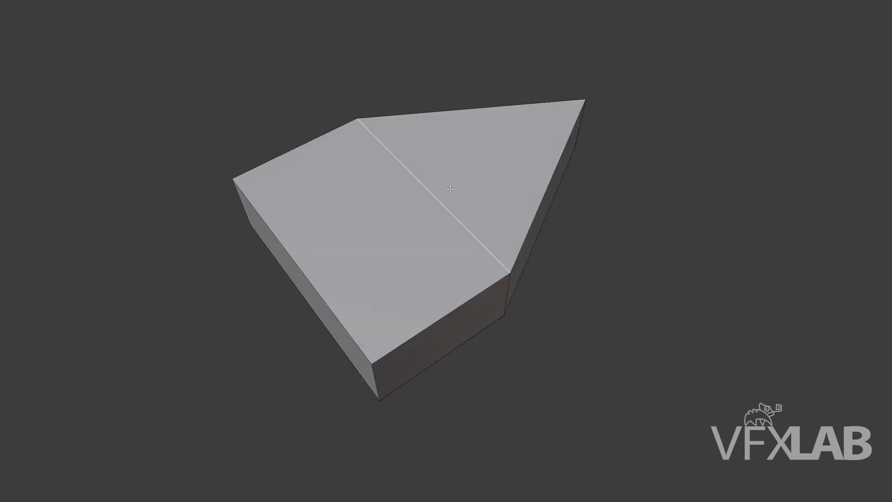
- Add a centred loop cut across the box part of the block
{"action": "key", "text": "ctrl+r"}
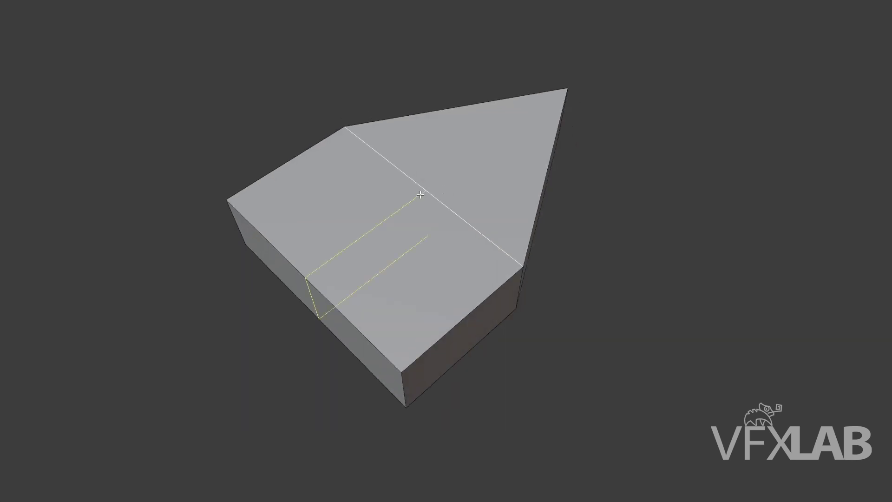
{"action": "left_click", "coordinate": [422, 195]}
{"action": "right_click", "coordinate": [422, 195]}
{"action": "middle_click_drag", "start_coordinate": [422, 195], "coordinate": [439, 254]}
- Move the new centre vertex along Y, then along X toward the back
{"action": "key", "text": "g"}
{"action": "key", "text": "y"}
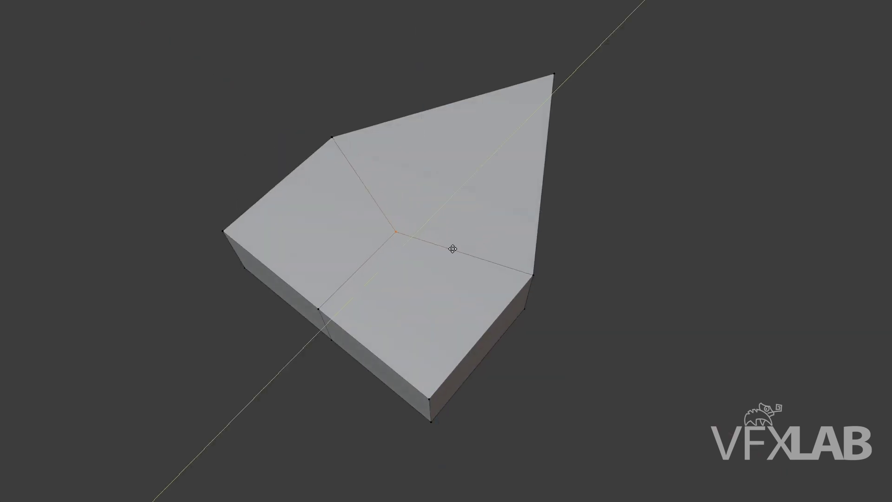
{"action": "left_click", "coordinate": [449, 251]}
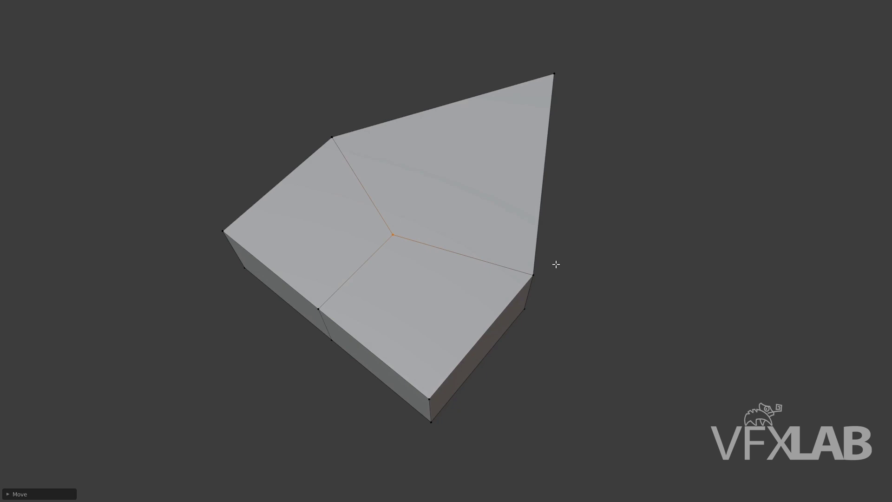
{"action": "middle_click_drag", "start_coordinate": [551, 267], "coordinate": [371, 162]}
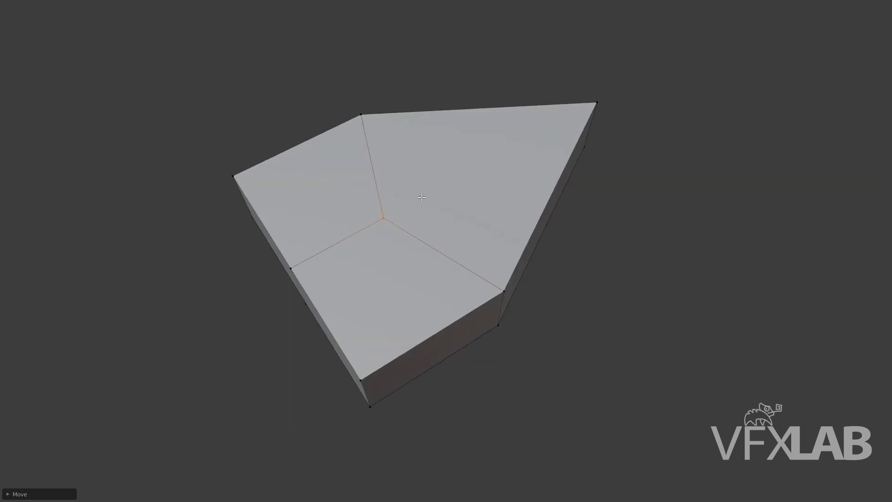
{"action": "key", "text": "g"}
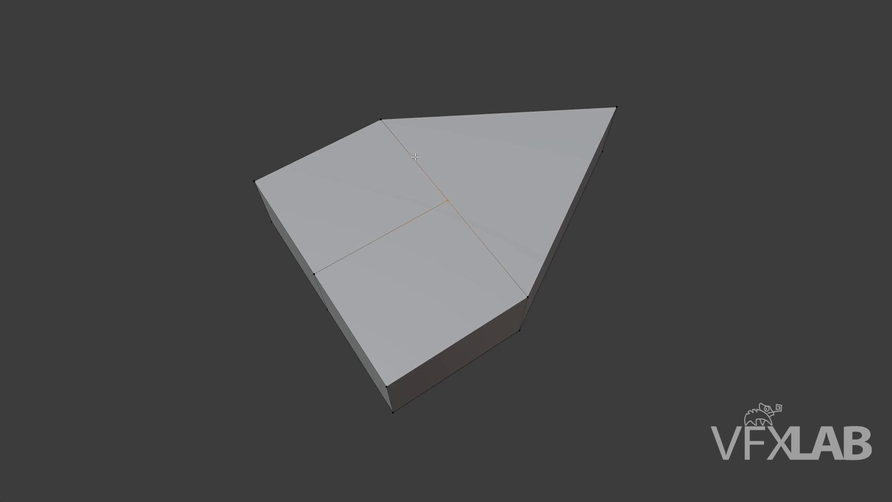
{"action": "key", "text": "x"}
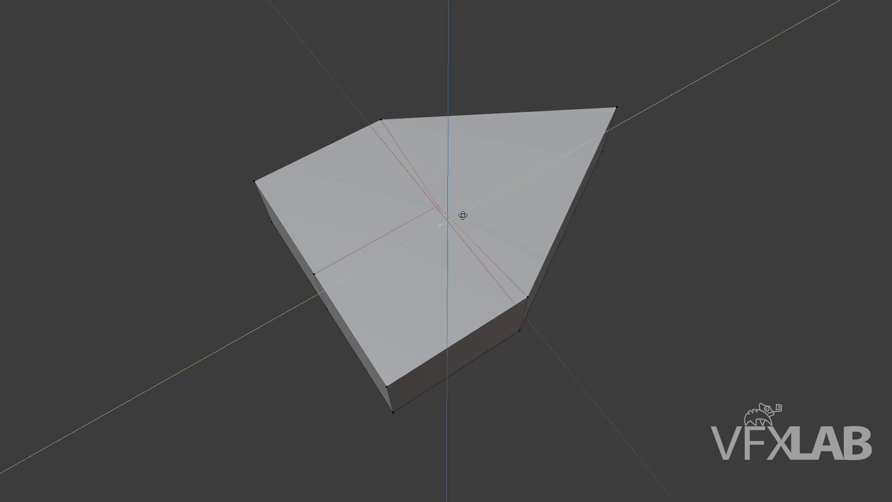
{"action": "left_click", "coordinate": [483, 271]}
- Select the block's outer edges
{"action": "key", "text": "Tab"}
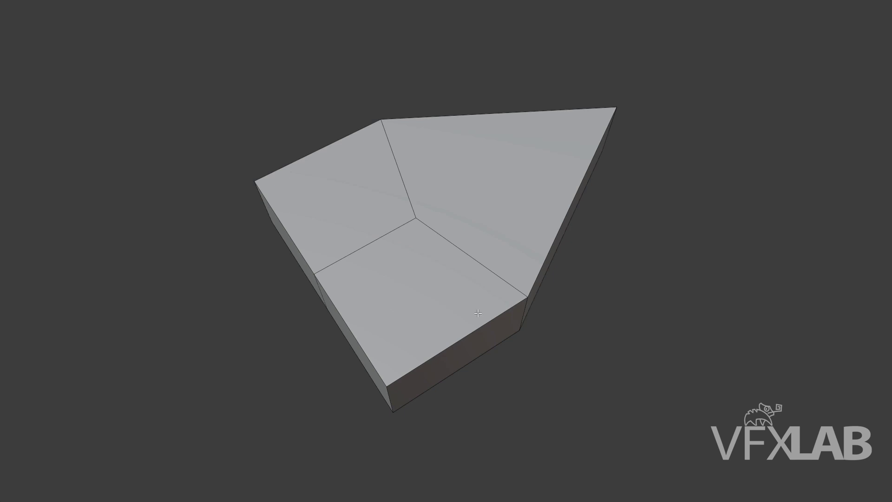
{"action": "left_click", "coordinate": [402, 331]}
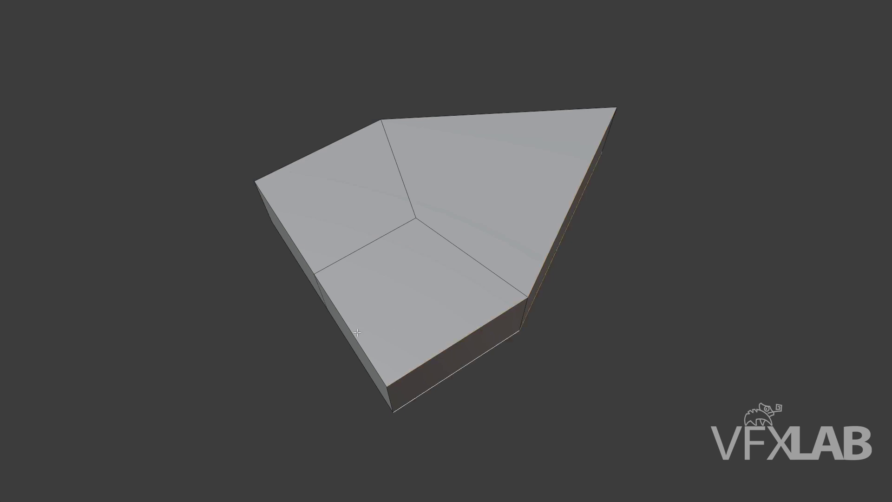
{"action": "left_click", "coordinate": [392, 347]}
- Select the block's side faces and inset them
{"action": "middle_click_drag", "start_coordinate": [356, 378], "coordinate": [344, 316]}
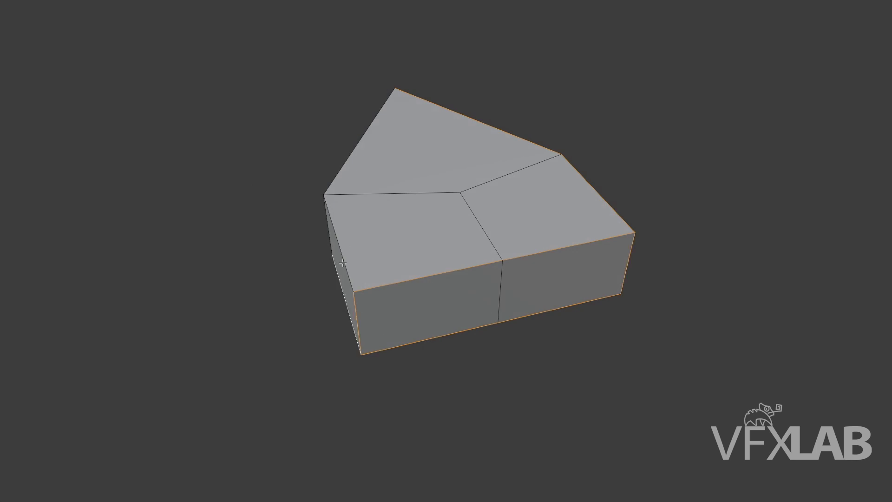
{"action": "middle_click_drag", "start_coordinate": [344, 247], "coordinate": [423, 285]}
{"action": "left_click", "coordinate": [422, 286]}
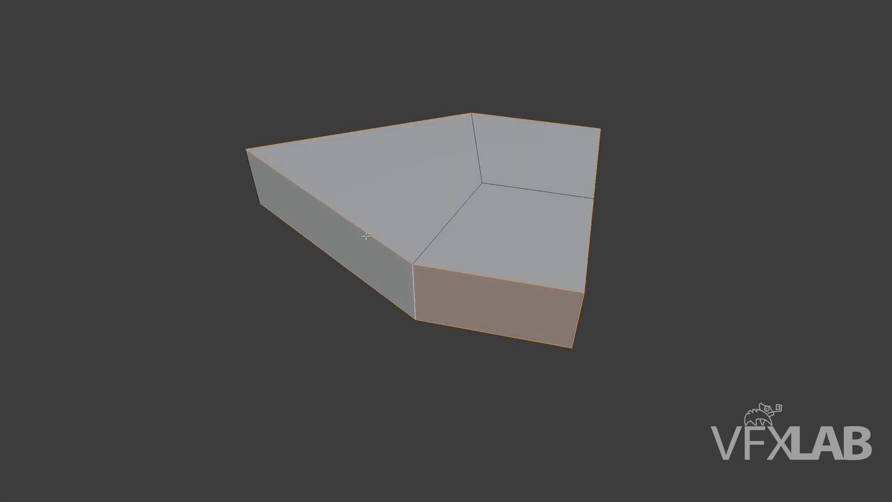
{"action": "left_click", "coordinate": [251, 181], "text": "alt+shift"}
{"action": "middle_click_drag", "start_coordinate": [251, 181], "coordinate": [534, 295]}
{"action": "key", "text": "i"}
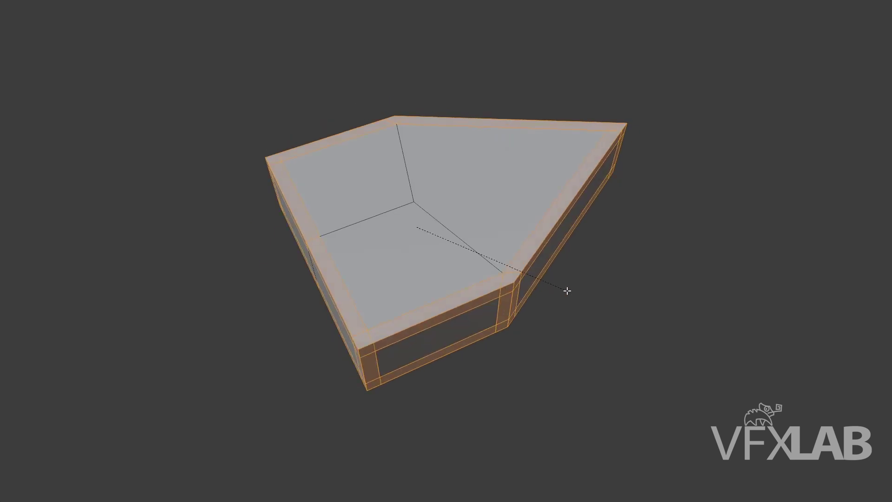
{"action": "left_click", "coordinate": [567, 291]}
- Give the block level-2 subdivision and smooth shading in Object Mode
{"action": "key", "text": "Tab"}
{"action": "key", "text": "ctrl+2"}
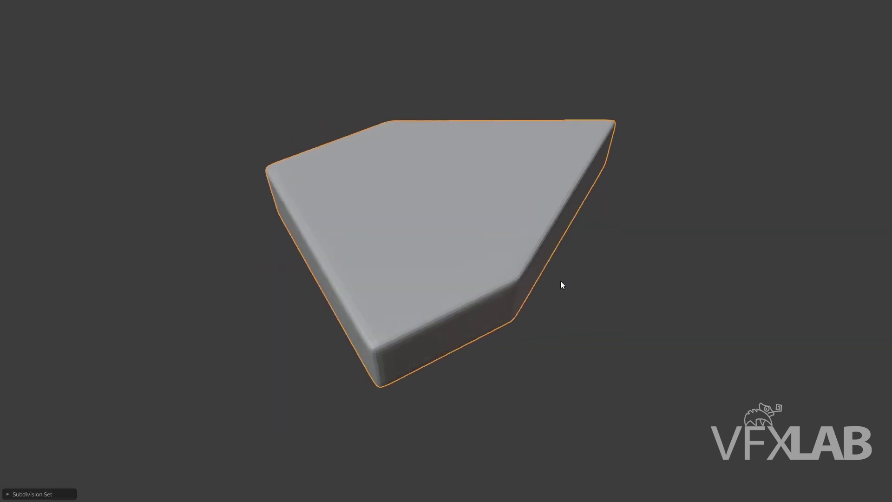
{"action": "right_click", "coordinate": [517, 247]}
{"action": "left_click", "coordinate": [517, 246]}
{"action": "mouse_move", "coordinate": [519, 246]}
{"action": "middle_mouse_down"}
{"action": "mouse_move", "coordinate": [654, 245]}
{"action": "mouse_move", "coordinate": [559, 293]}
{"action": "mouse_move", "coordinate": [567, 233]}
{"action": "mouse_move", "coordinate": [609, 265]}
{"action": "mouse_move", "coordinate": [609, 240]}
{"action": "middle_mouse_up"}
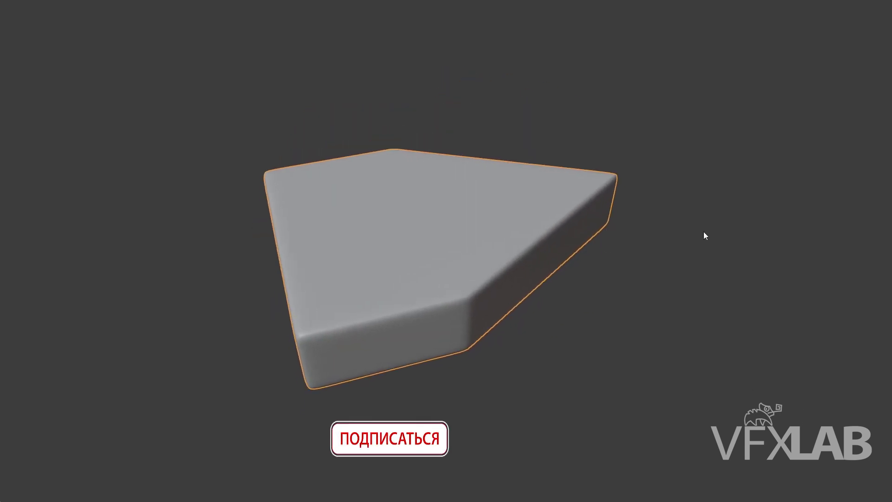